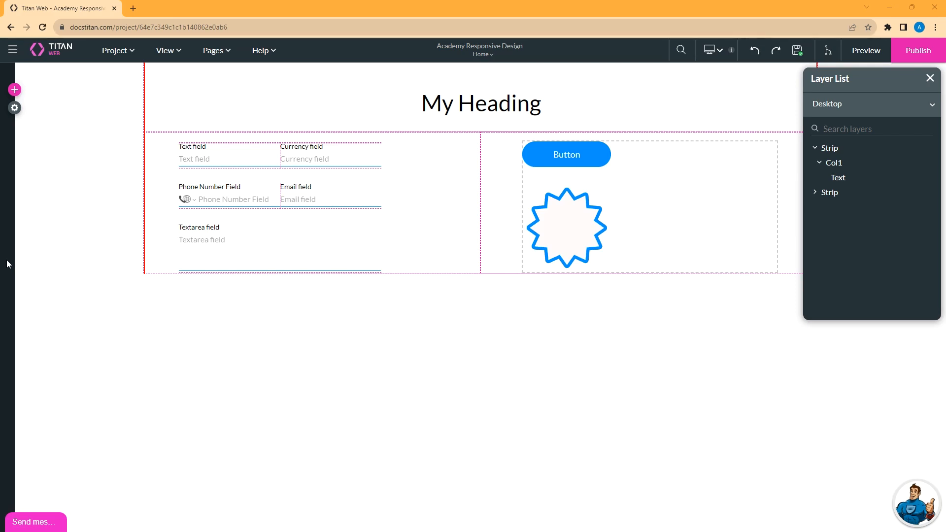
Select Col2 of the strip and open a live preview of the page in a new tab.
click(717, 51)
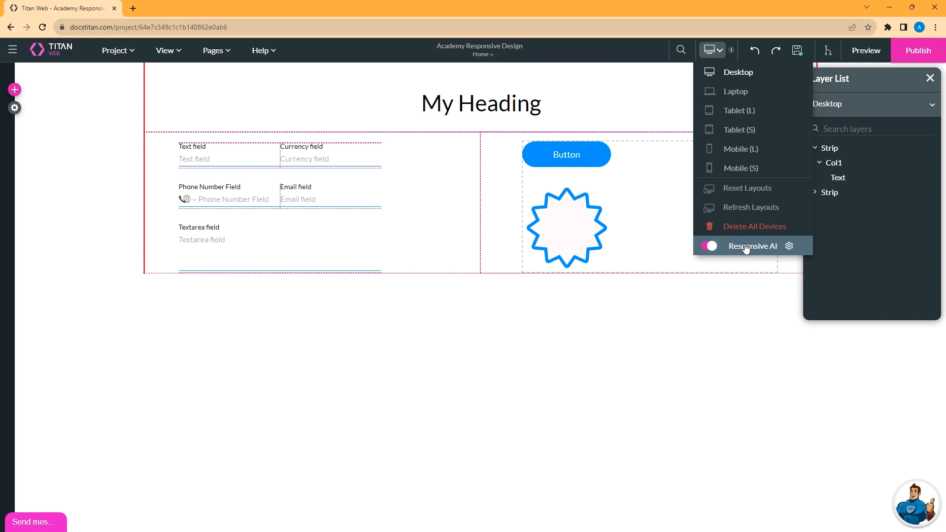
click(435, 199)
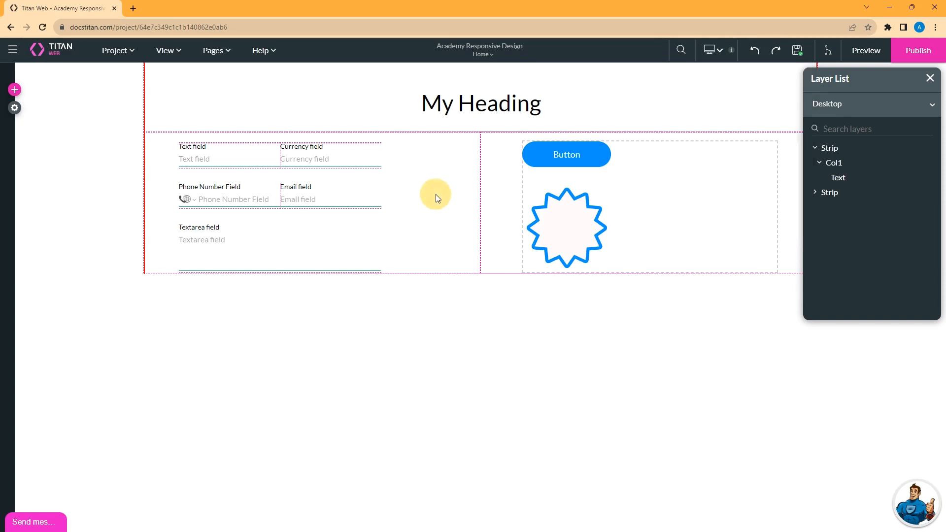
click(502, 176)
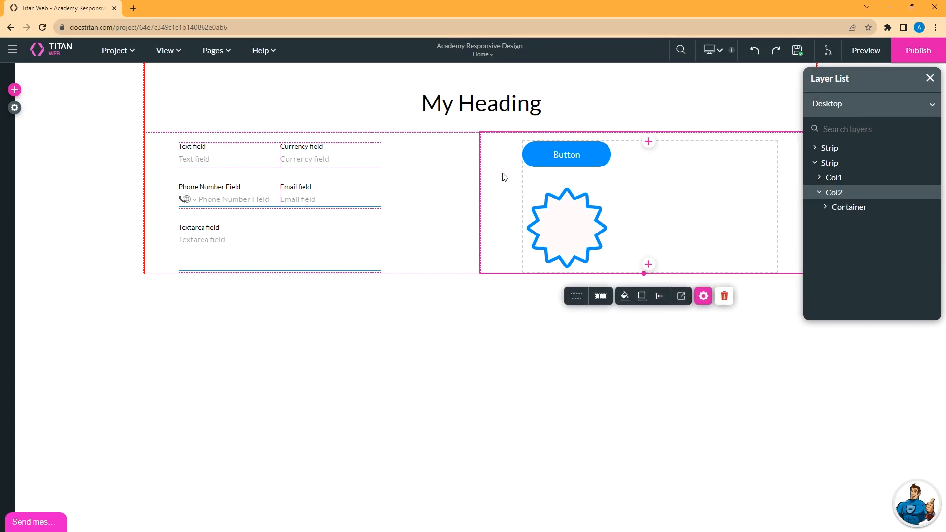
click(866, 50)
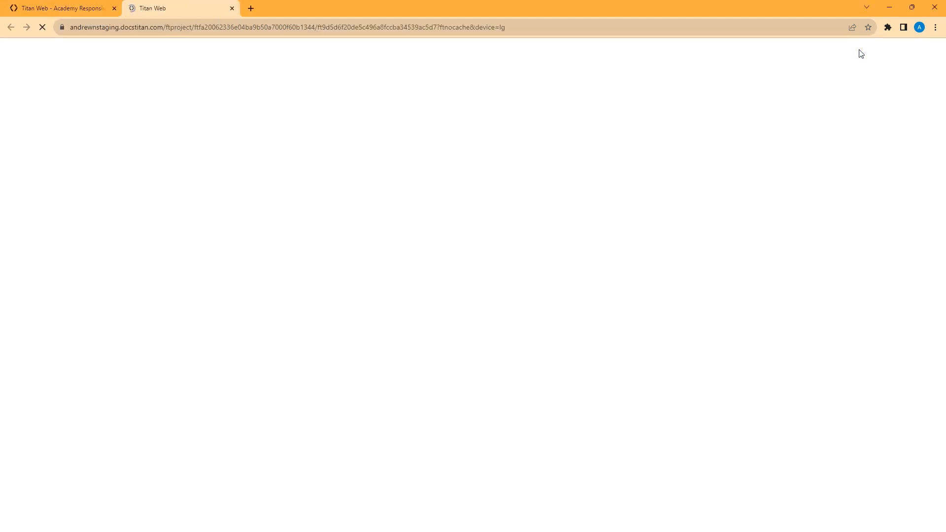
Remove &device=lg from the preview URL and reload the page.
drag(491, 27, 553, 27)
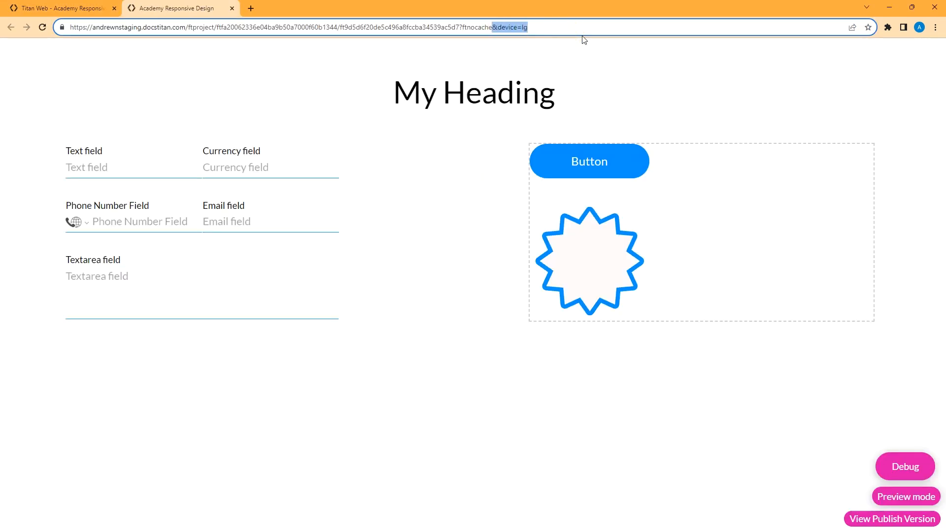
key(BackSpace)
key(Return)
Open the browser's developer tools via Inspect and widen the page preview.
right_click(398, 411)
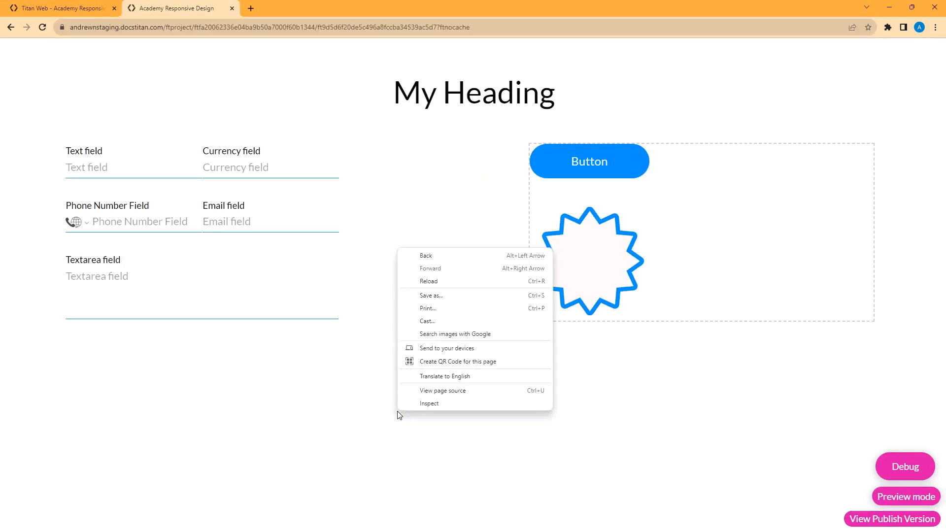
click(423, 404)
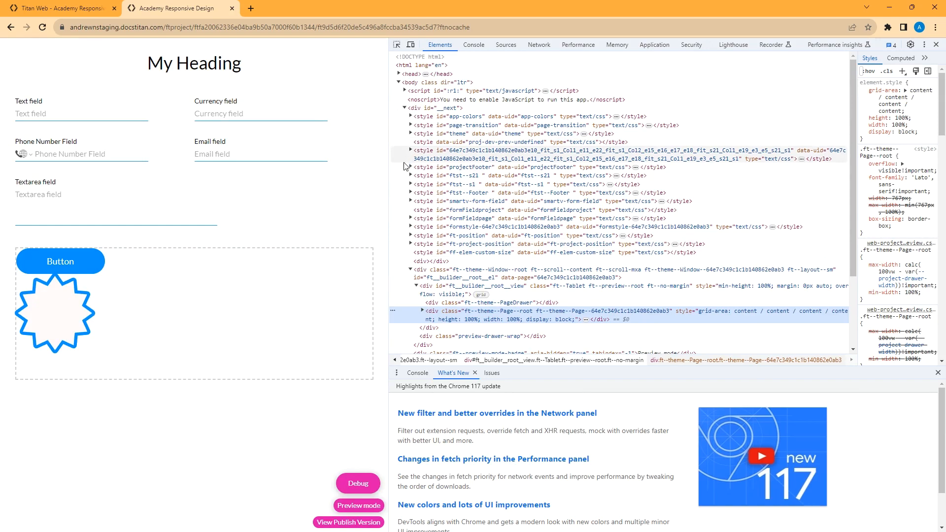
drag(389, 178, 501, 186)
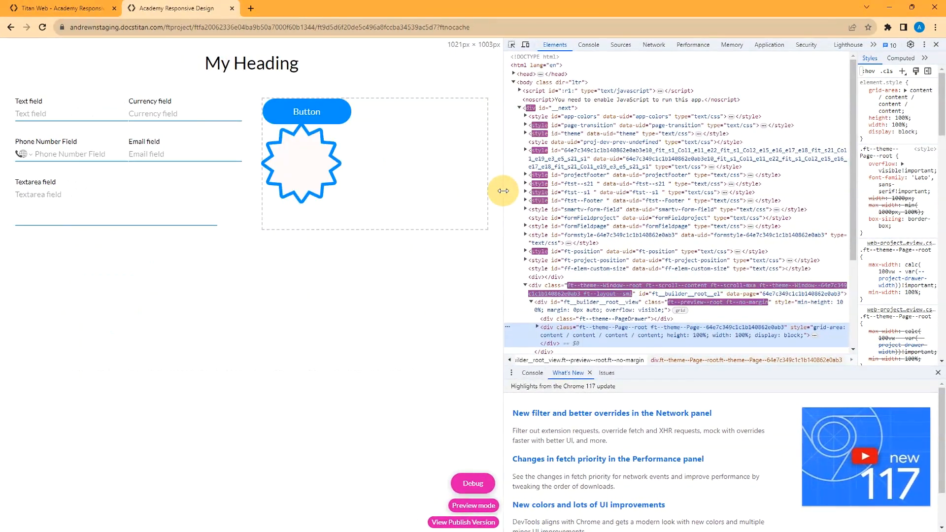
Toggle device emulation on and off twice to check reflow, then return to the editor.
click(526, 45)
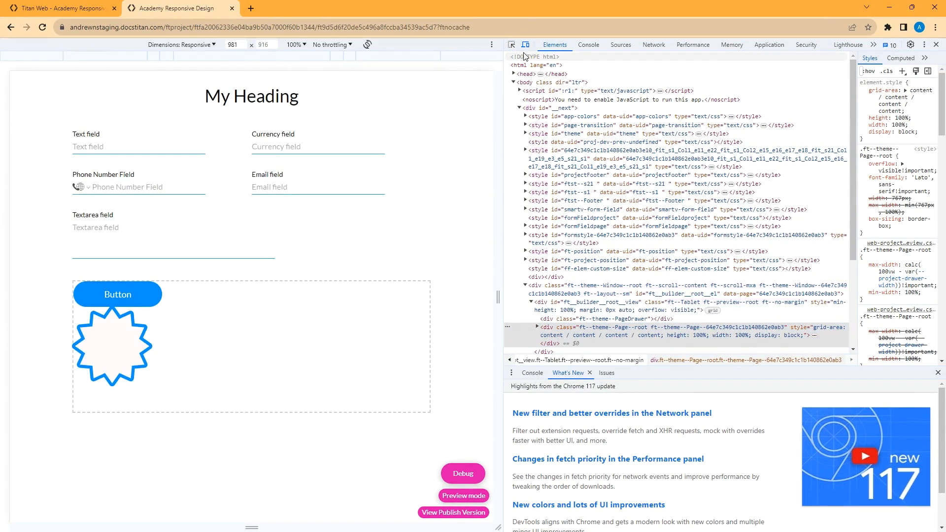
click(526, 46)
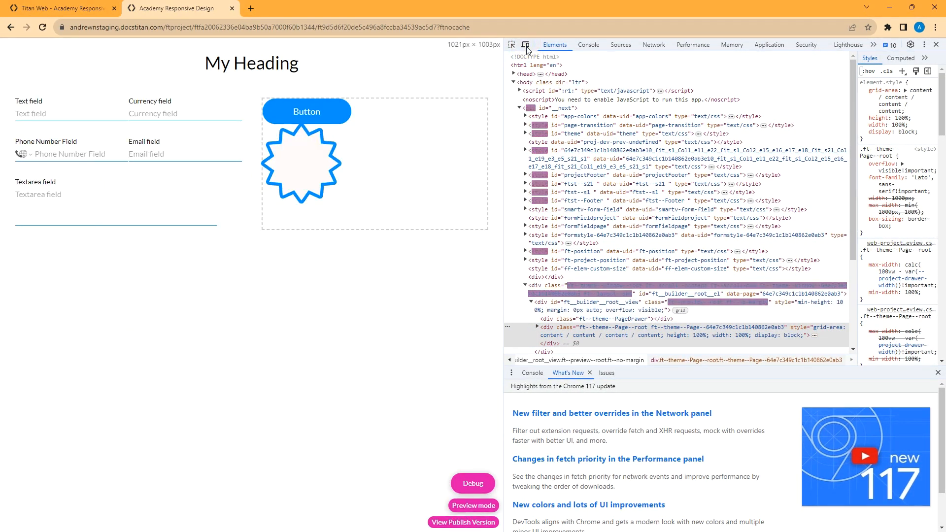
click(526, 47)
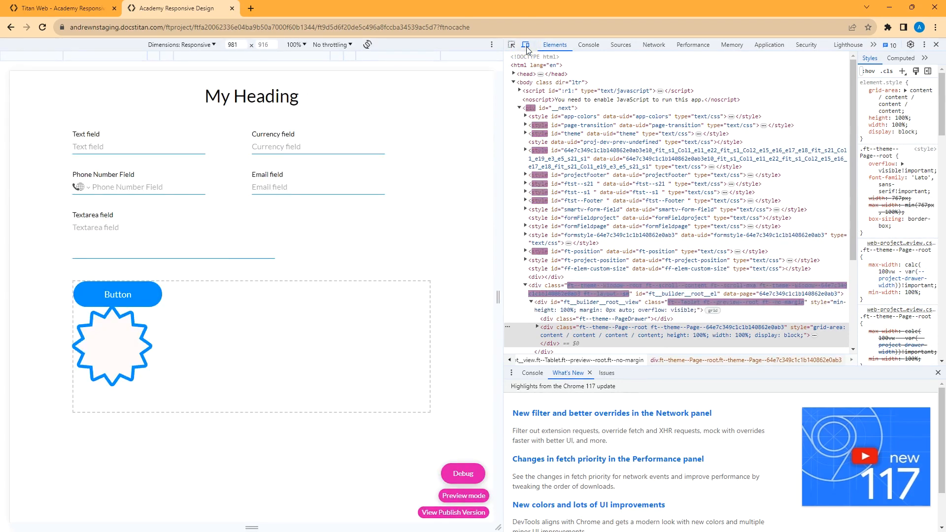
click(526, 47)
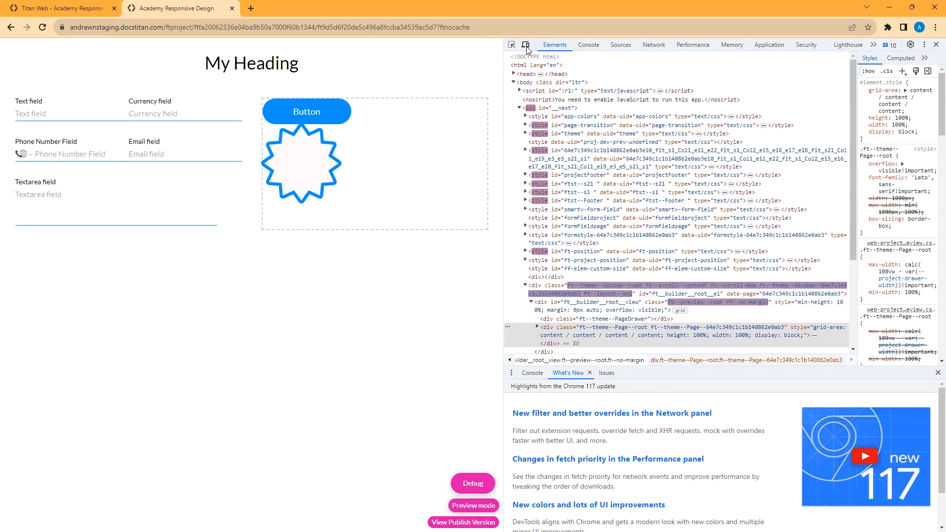
click(231, 8)
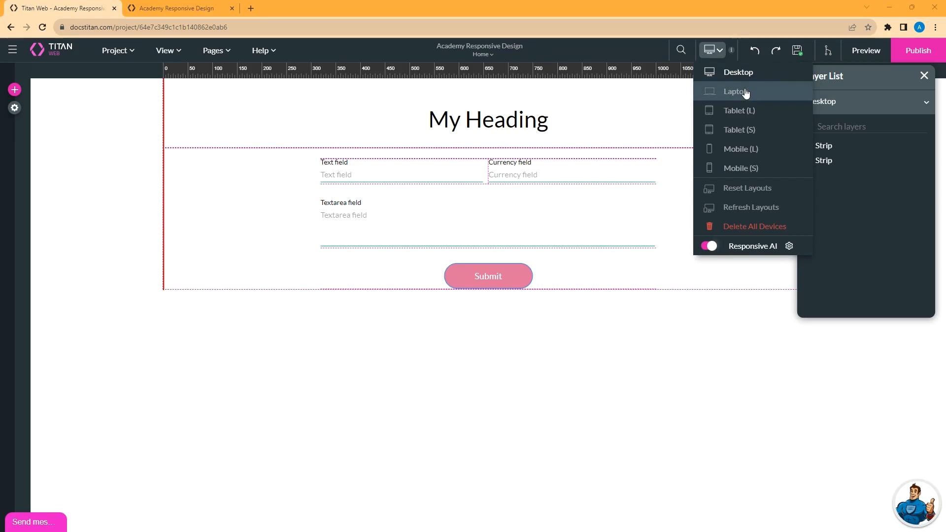
Reset the Laptop layout's styles with Reset Device and confirm with Yes.
click(746, 92)
click(719, 54)
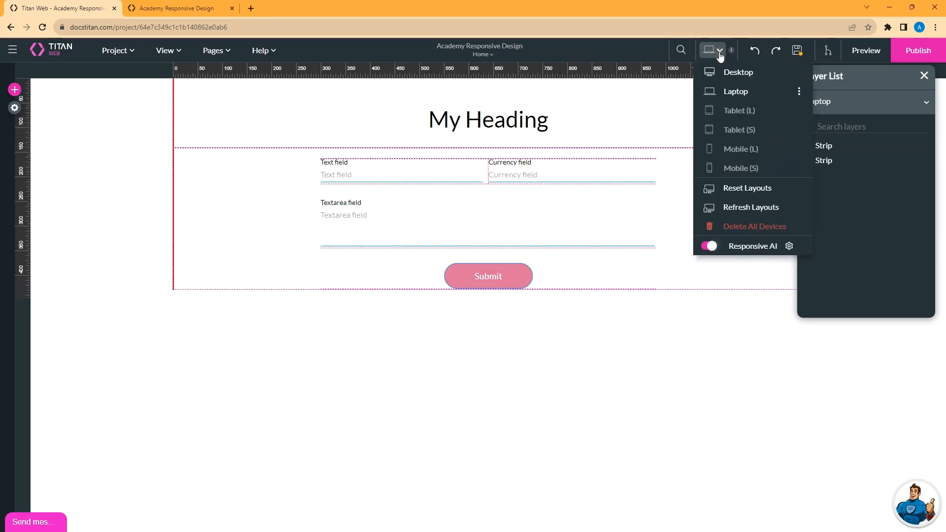
click(799, 92)
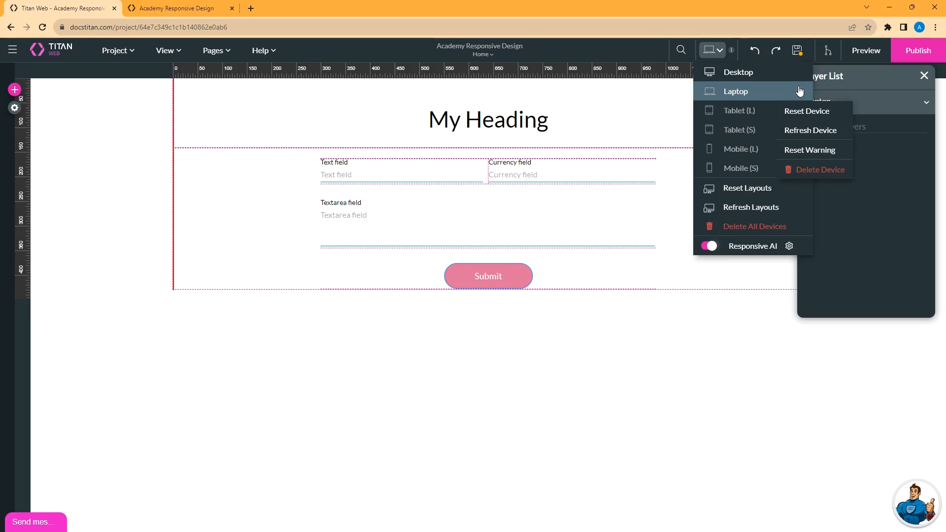
click(821, 170)
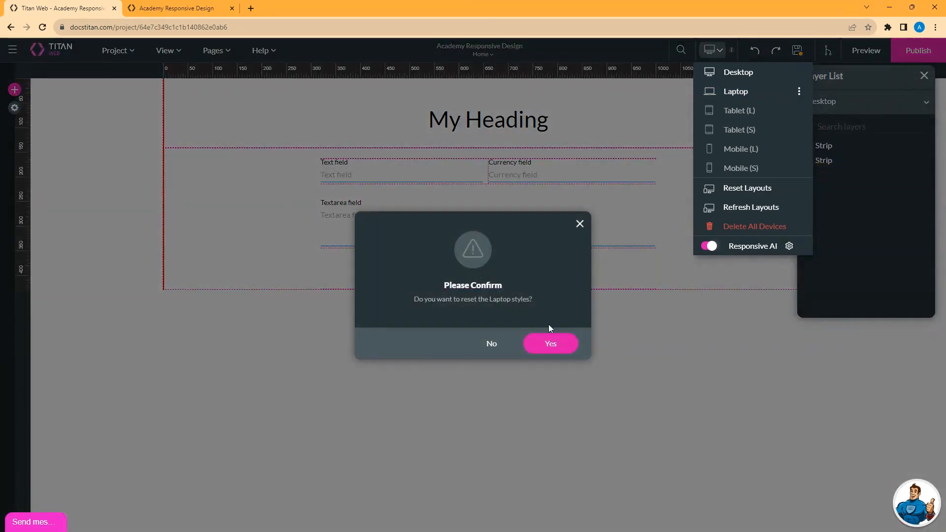
click(544, 346)
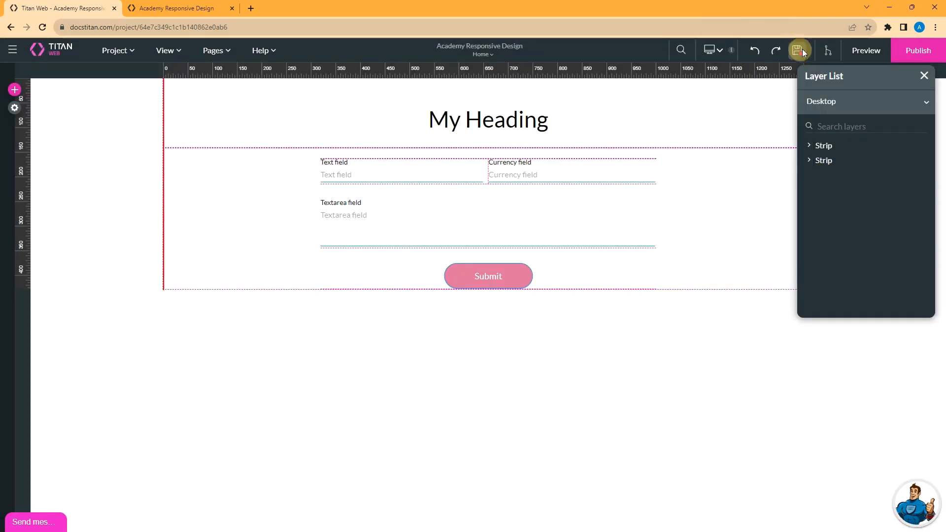
click(721, 55)
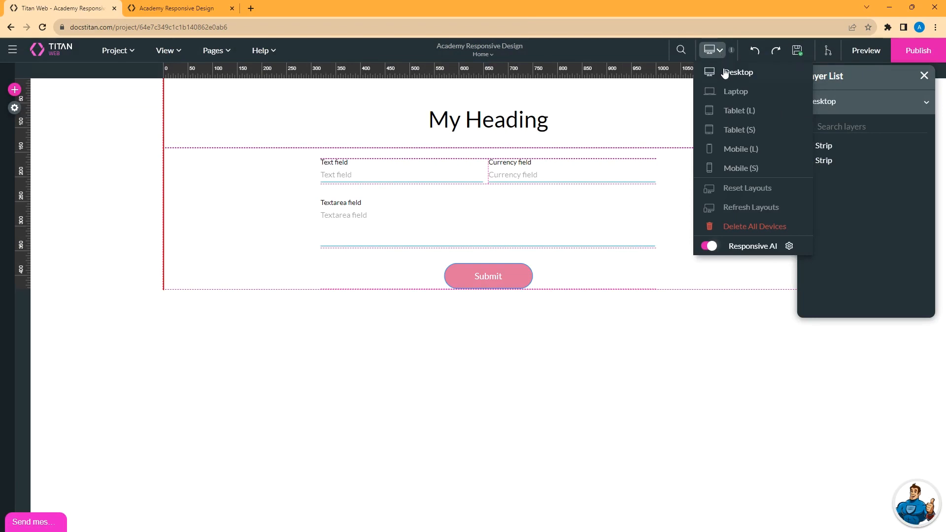
Switch the canvas to the Tablet (L) layout.
click(740, 94)
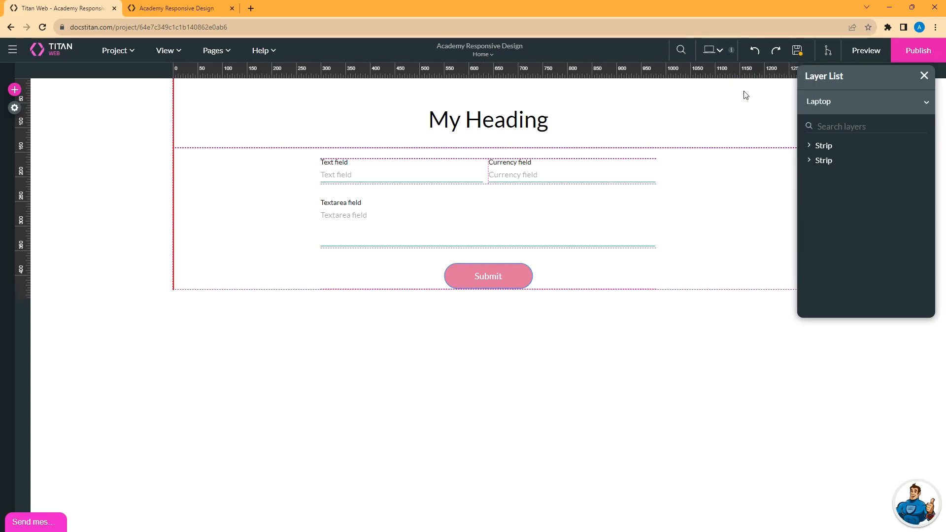
click(713, 49)
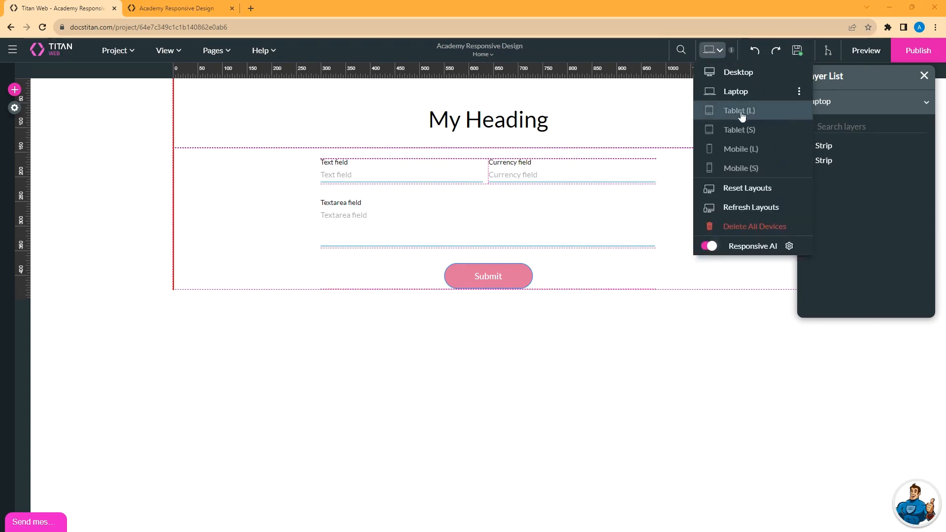
click(741, 114)
click(714, 50)
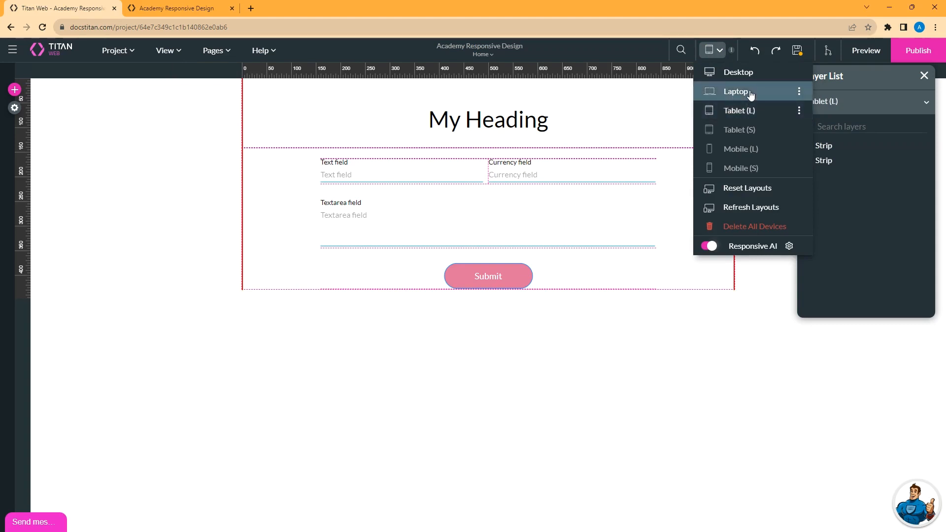
click(593, 174)
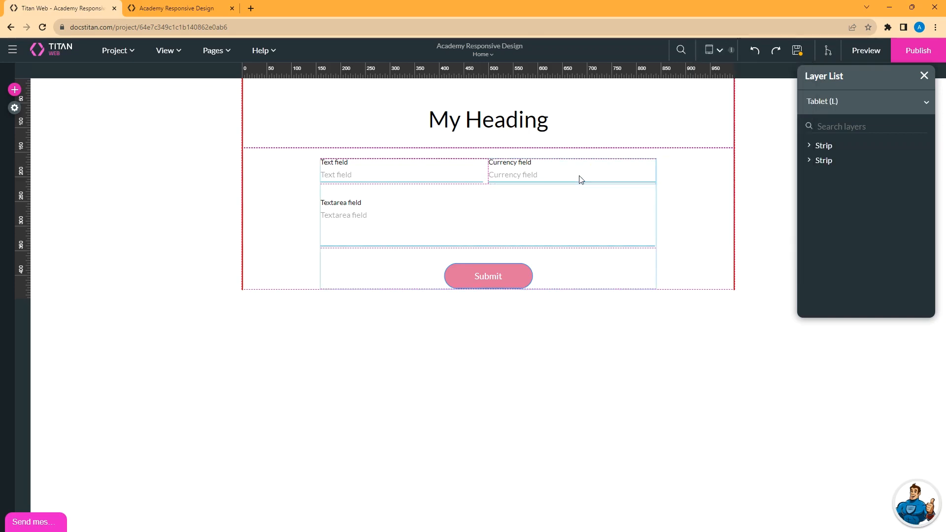
Move the Currency field ahead of the Text field in col_1A and save.
click(580, 177)
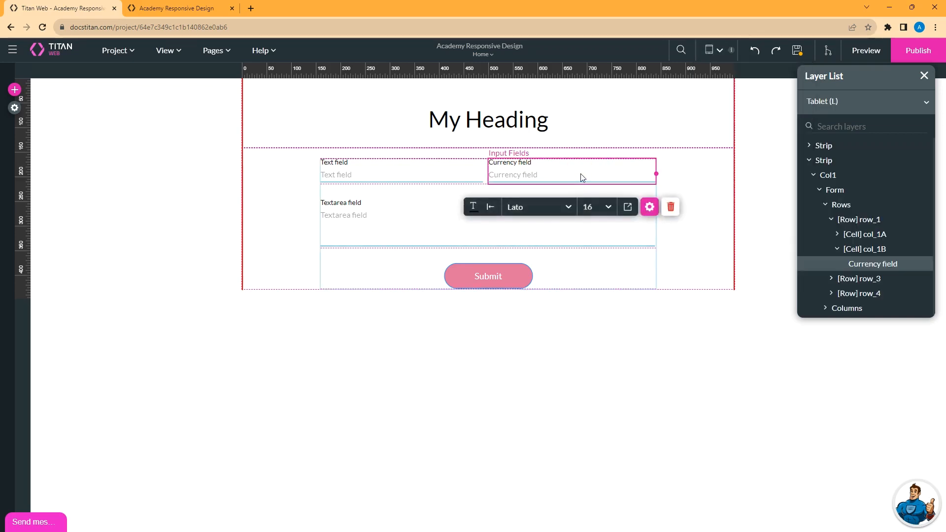
mouse_move(578, 178)
mouse_down()
mouse_move(454, 180)
mouse_move(568, 175)
mouse_up()
click(426, 170)
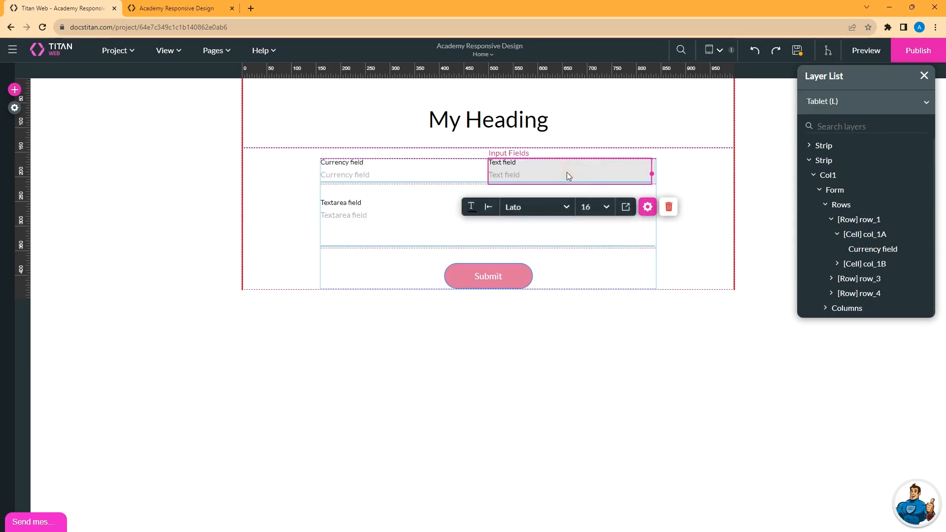
click(798, 53)
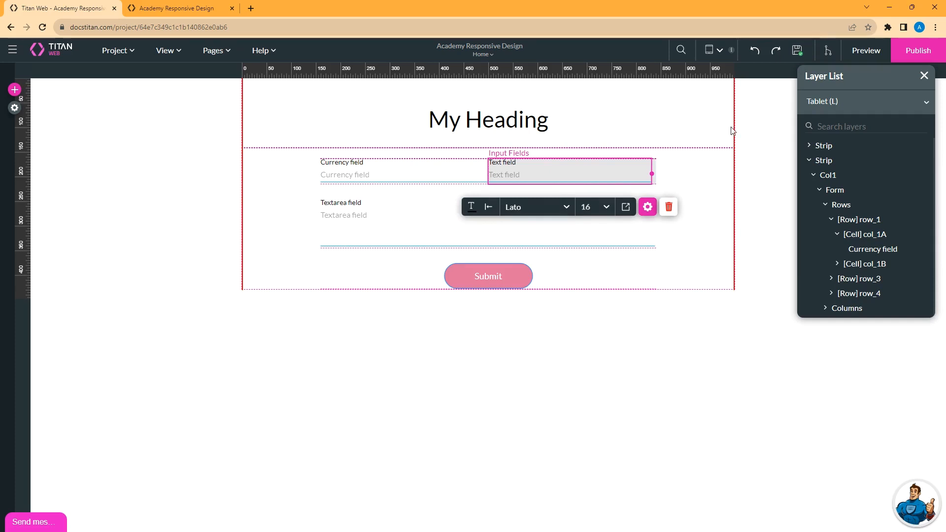
Confirm the Laptop layout still shows Text first, then return to Tablet (L).
click(719, 51)
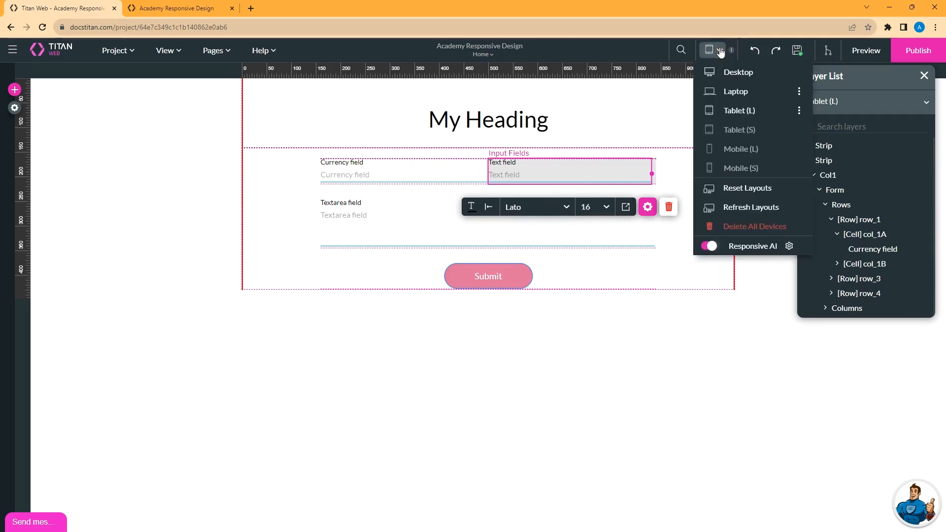
click(731, 92)
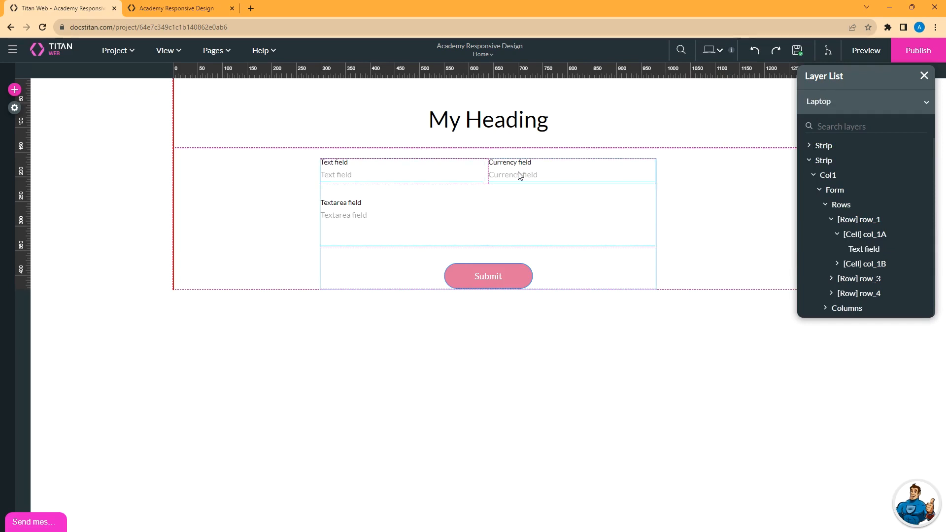
click(713, 50)
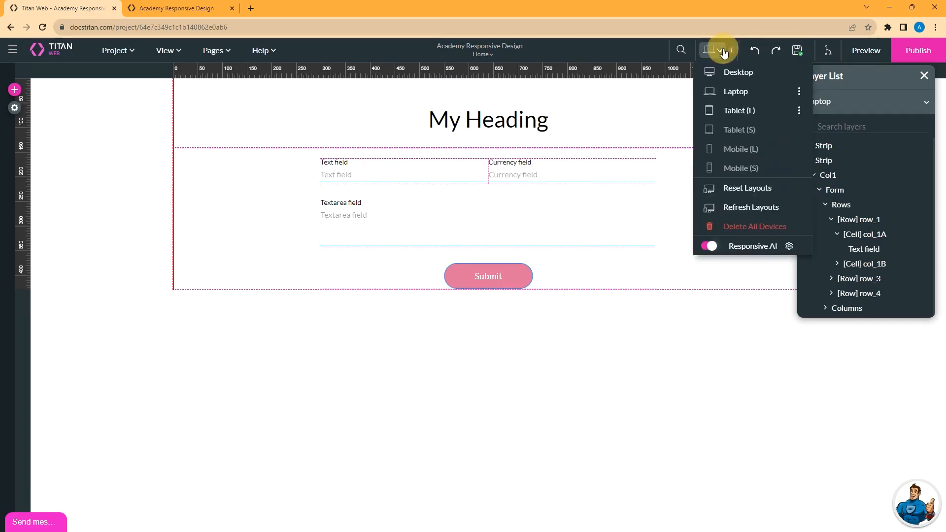
click(737, 113)
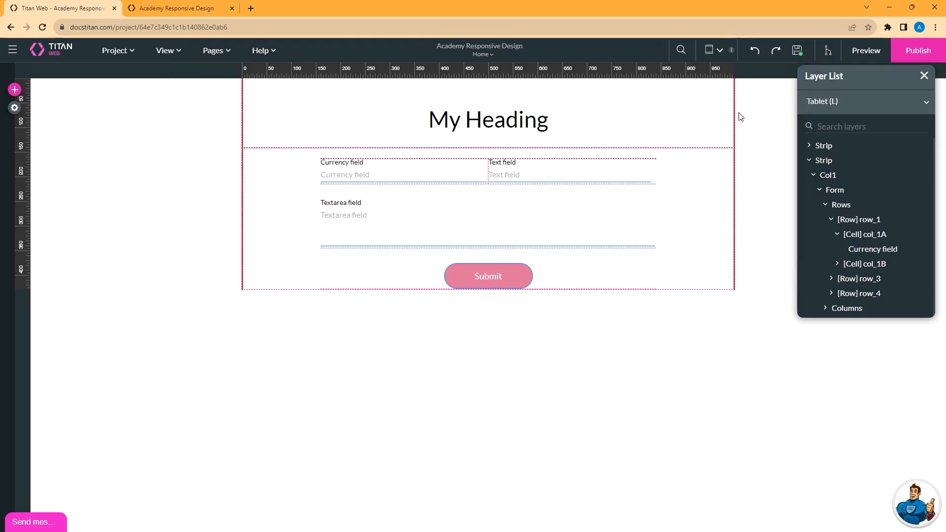
click(721, 53)
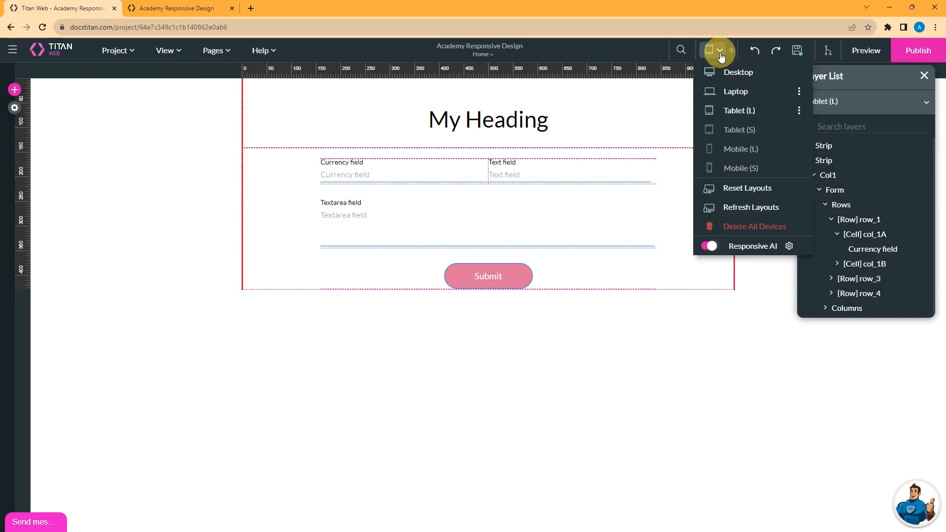
Reset the Tablet (L) layout's styles and confirm with Yes.
click(800, 111)
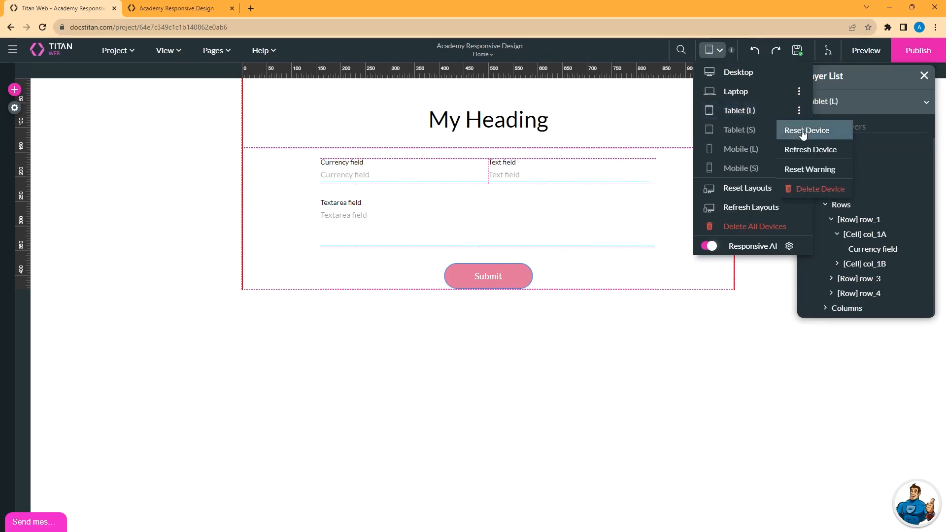
click(803, 131)
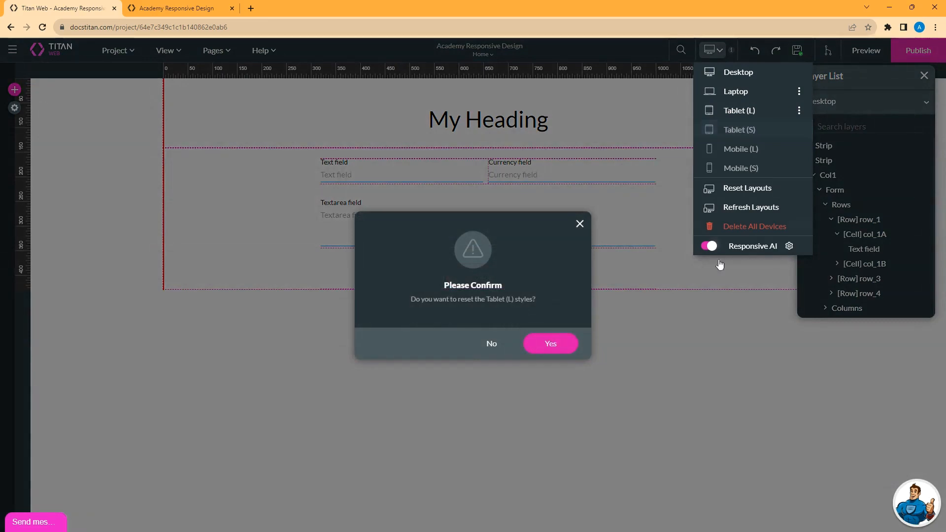
click(551, 344)
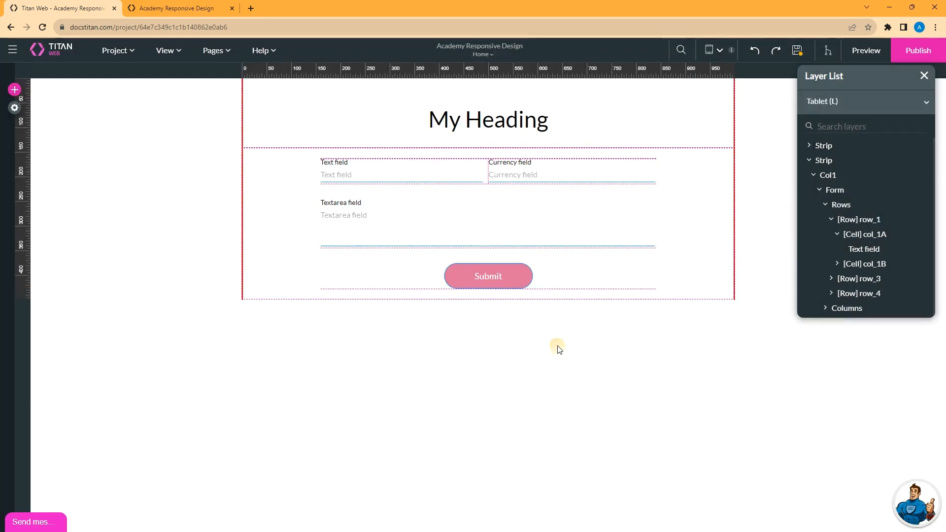
Check the Tablet (L) options, then switch the canvas to the Desktop layout.
click(719, 51)
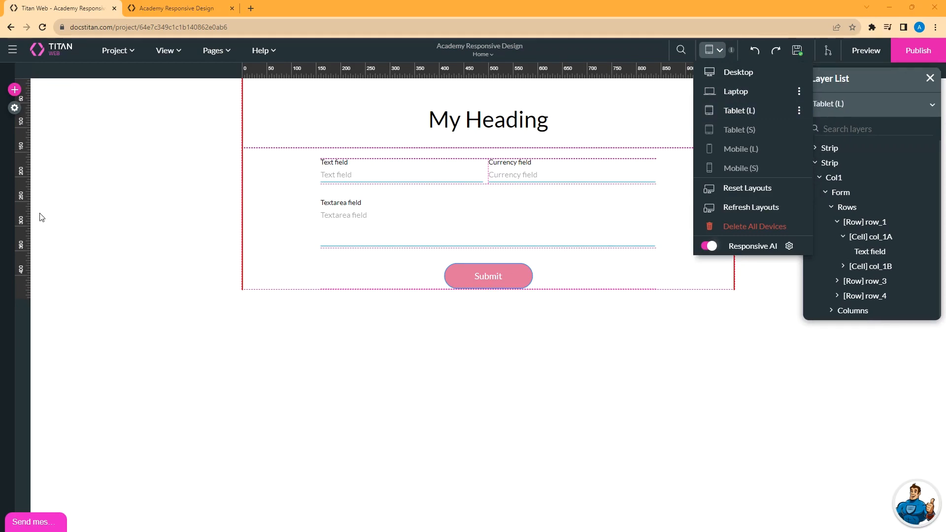
click(799, 110)
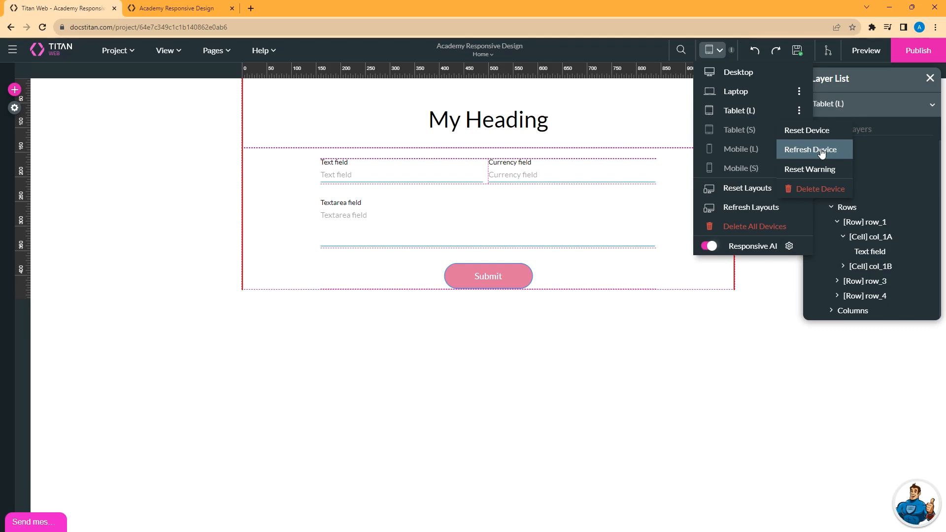
click(743, 74)
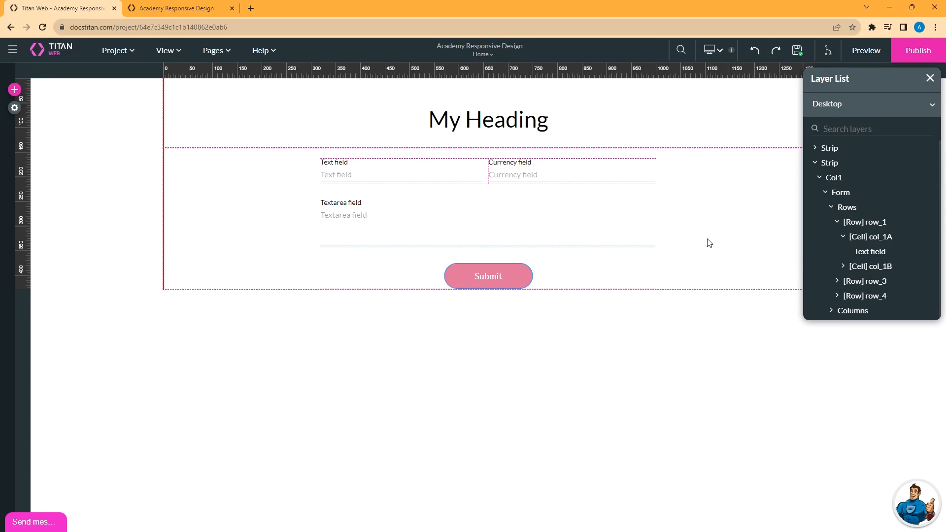
Add a new empty strip below the form.
click(622, 279)
click(491, 291)
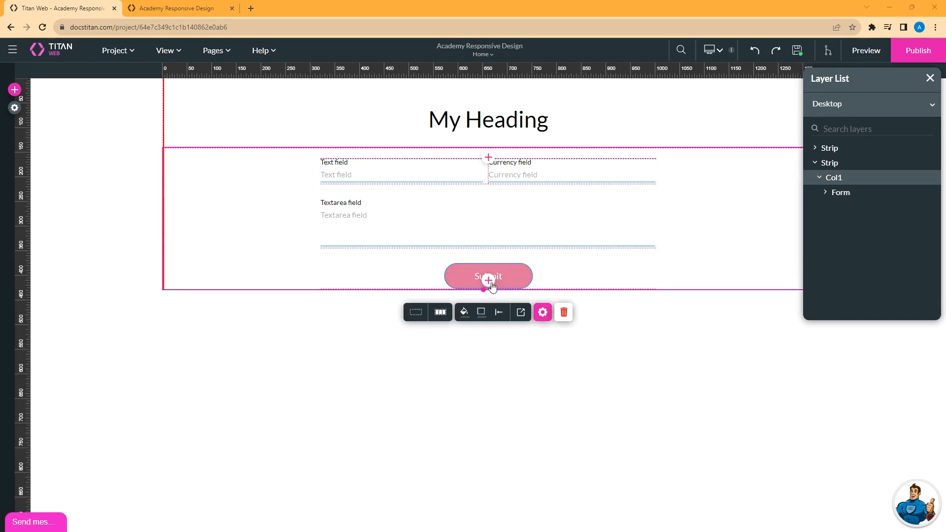
click(489, 280)
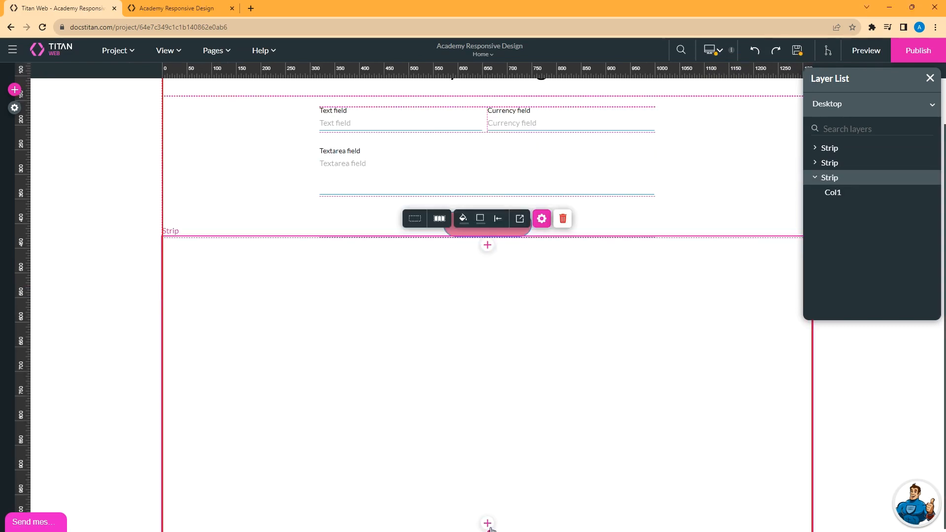
scroll(490, 383, up, 2)
Place a Primary button and a rectangle below it in the new strip, centring the rectangle.
click(14, 90)
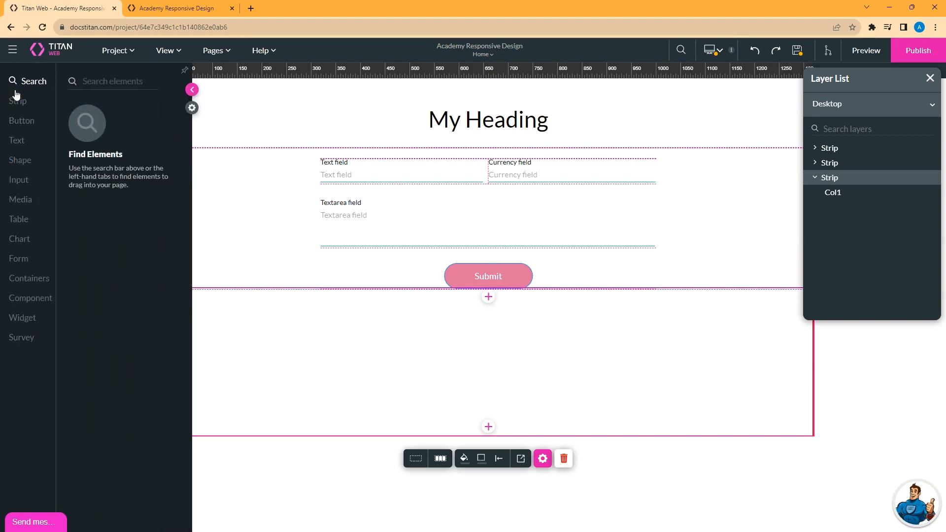
click(27, 121)
drag(108, 111, 481, 325)
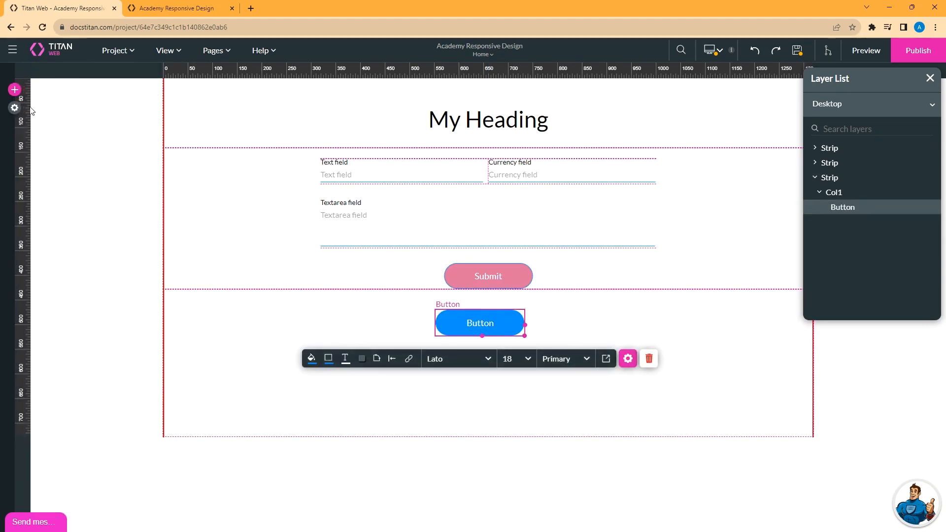
click(14, 90)
click(20, 159)
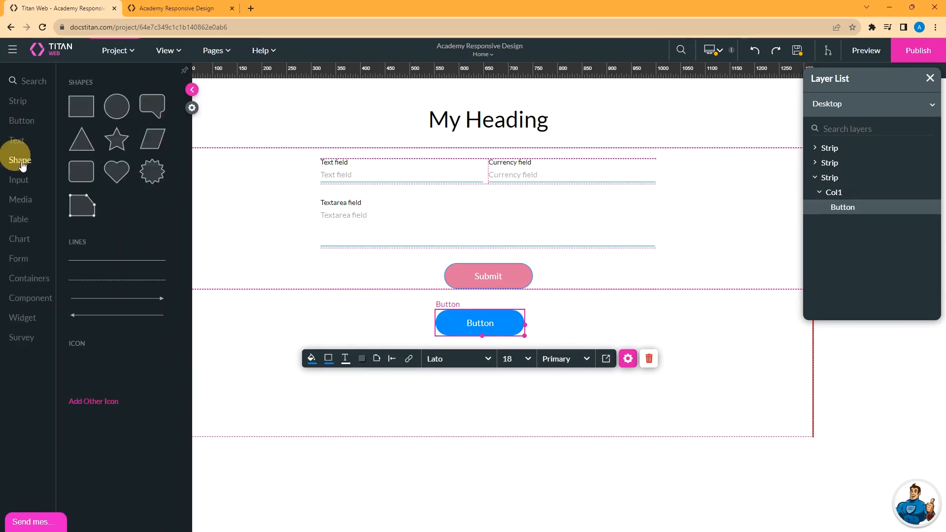
drag(82, 112, 479, 371)
click(455, 405)
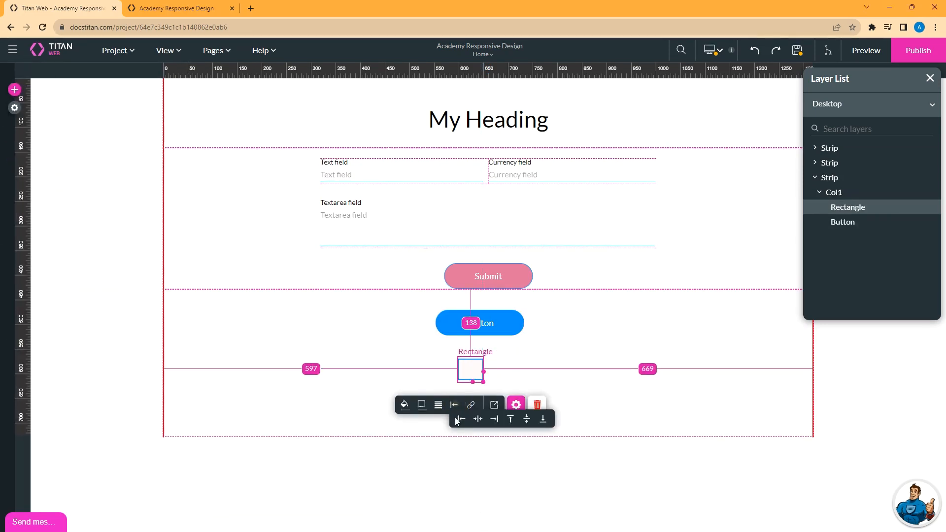
click(478, 419)
Centre the blue button horizontally and save, acknowledging the structure change notice.
click(475, 321)
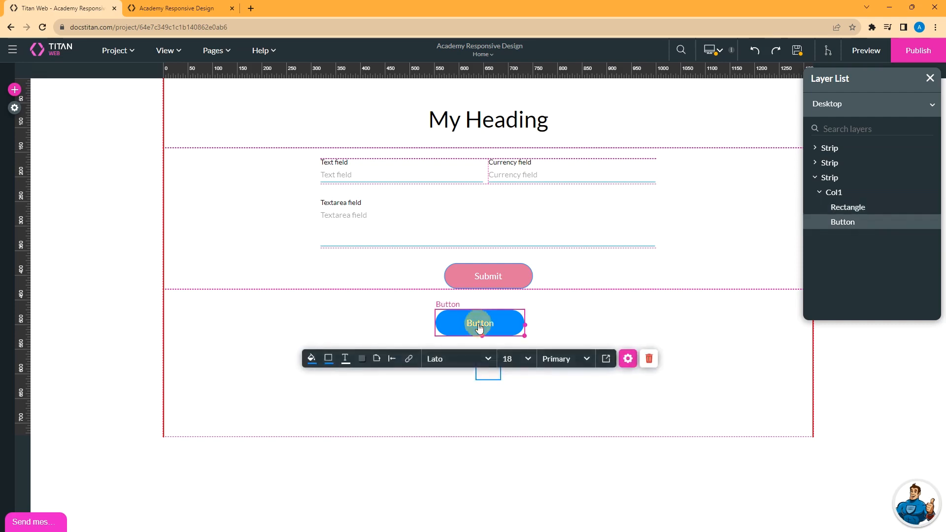
click(391, 360)
click(415, 370)
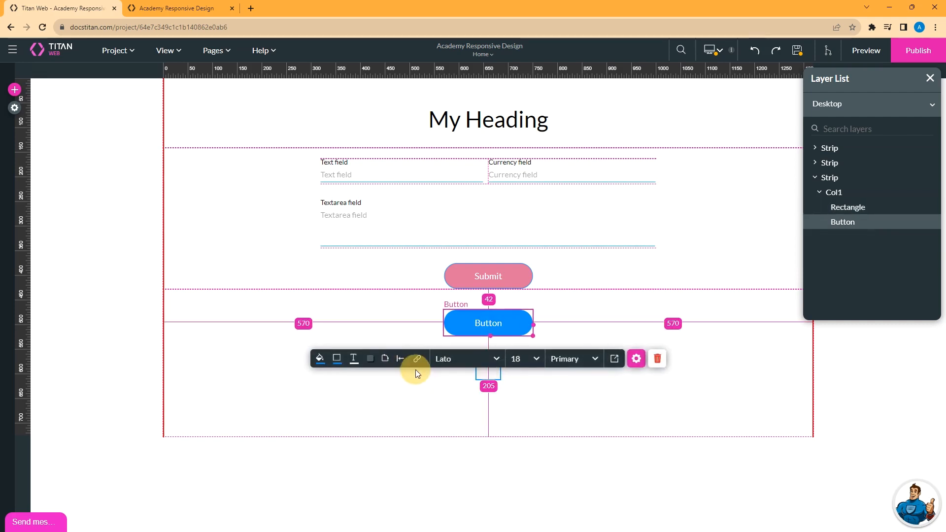
click(798, 50)
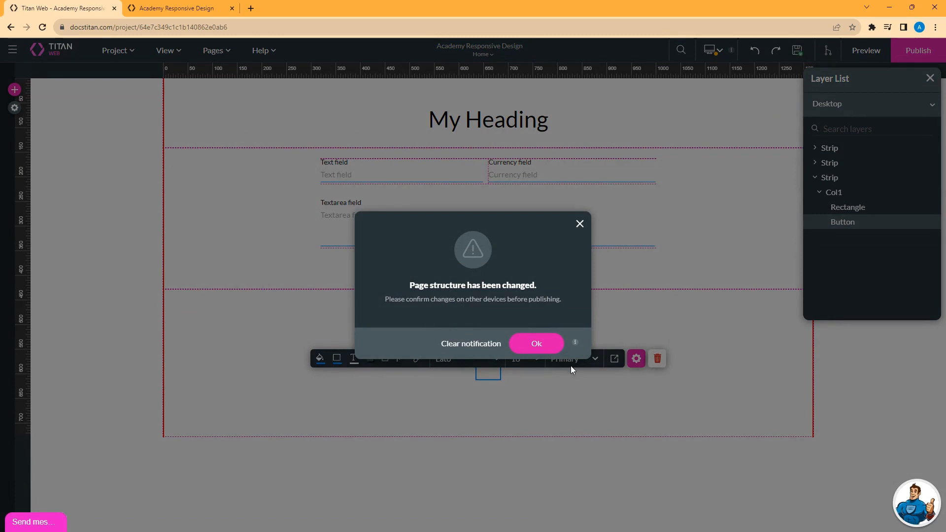
click(536, 344)
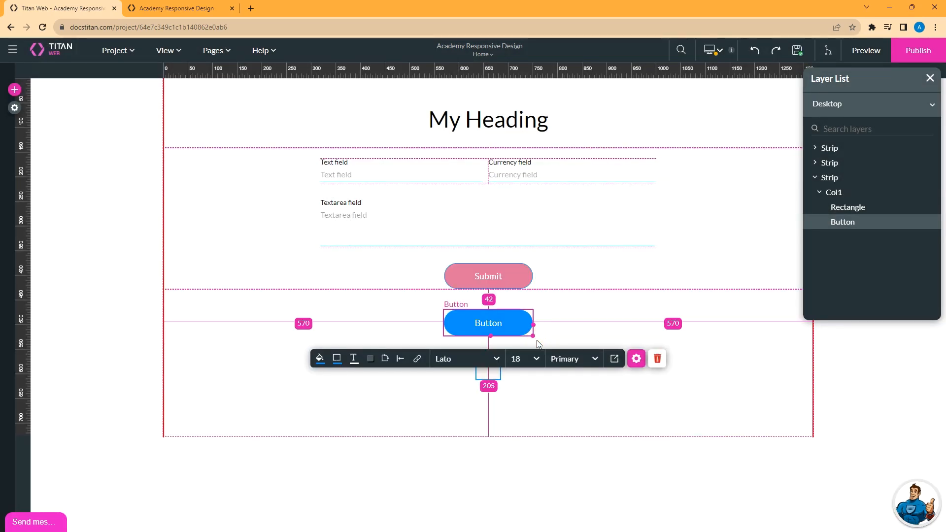
click(59, 300)
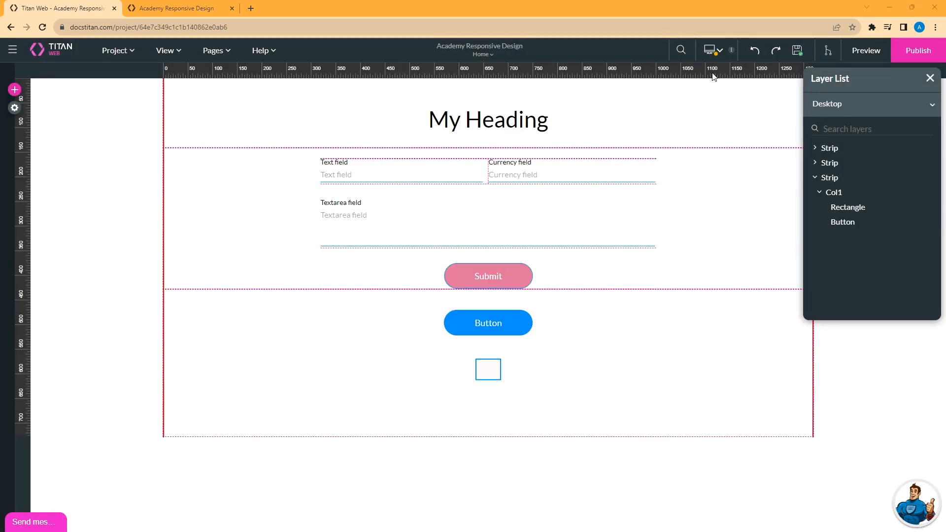
Reset the Laptop layout's styles through Reset Device and confirm with Yes.
click(718, 51)
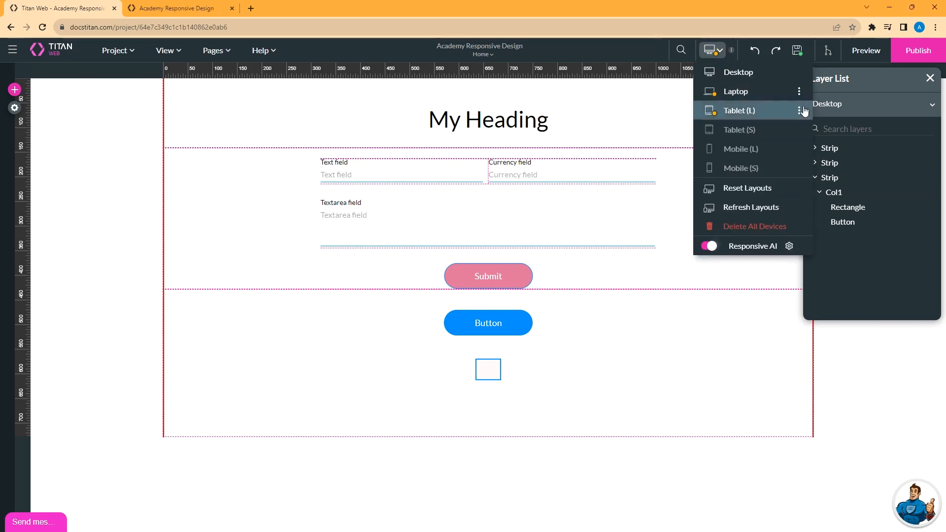
click(797, 91)
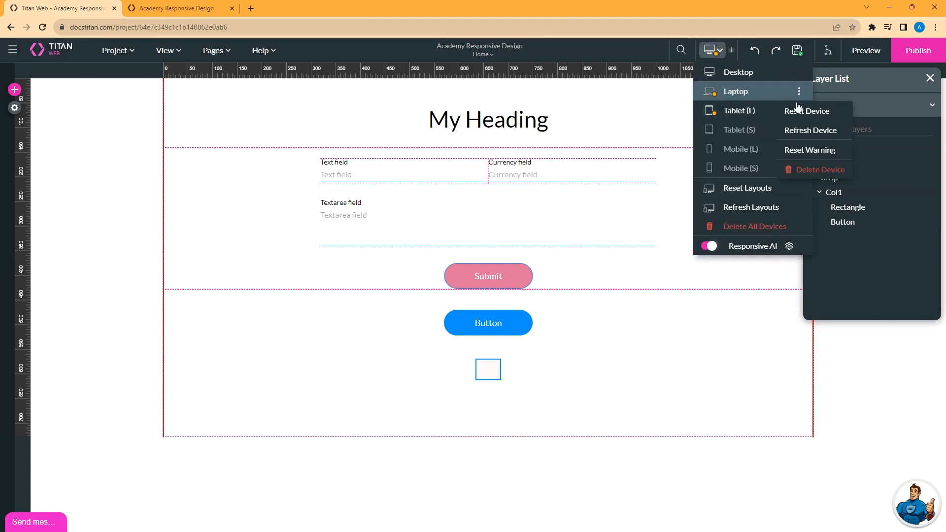
click(798, 112)
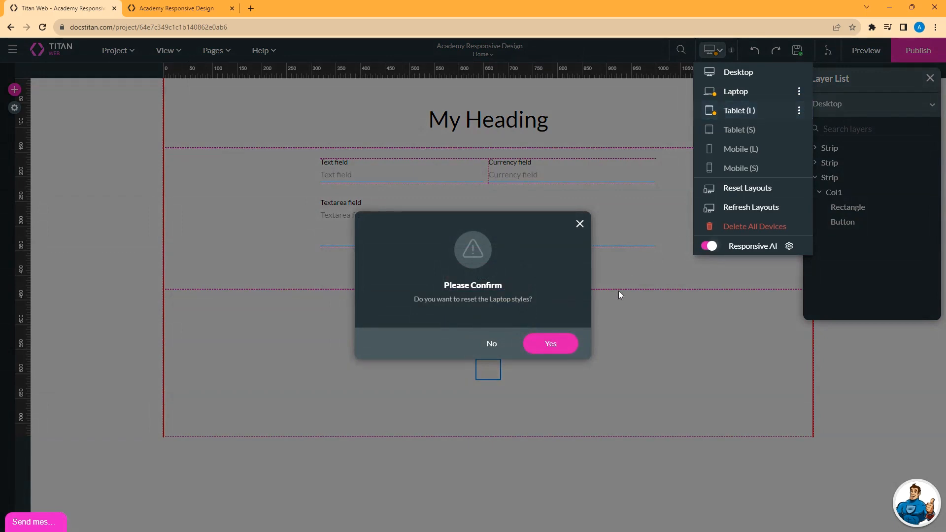
click(557, 351)
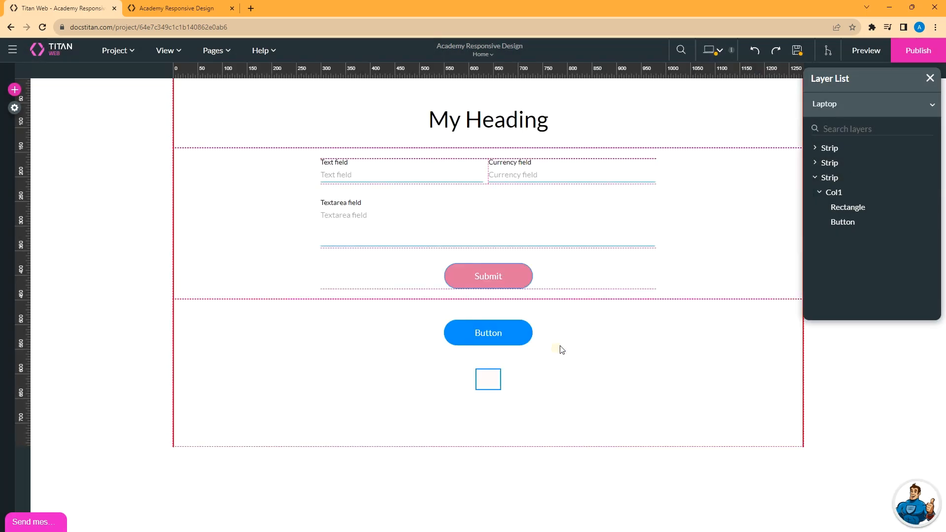
On the Laptop layout, widen the blue button evenly on both sides.
click(718, 52)
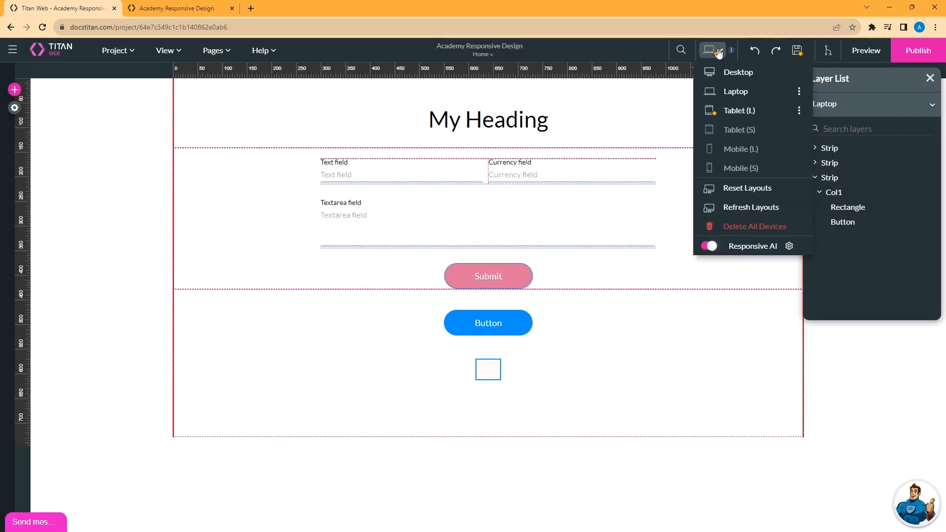
click(727, 92)
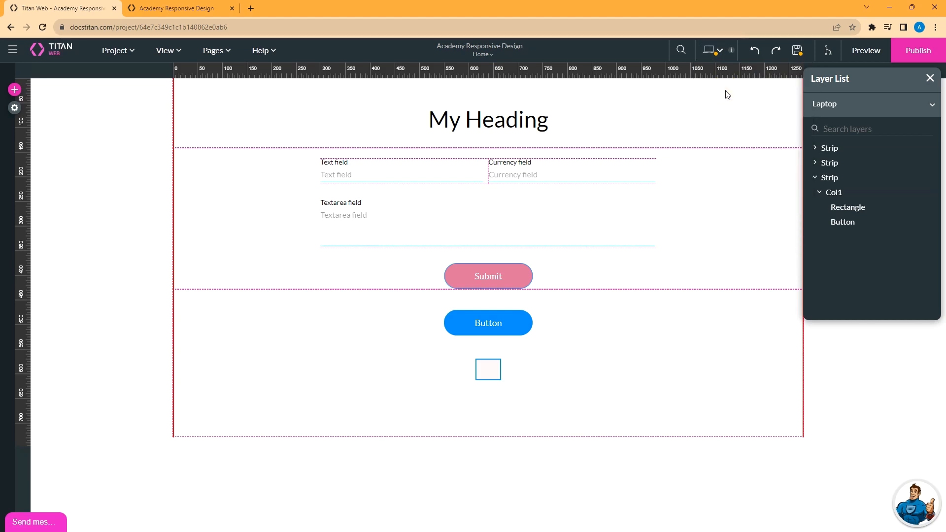
click(719, 50)
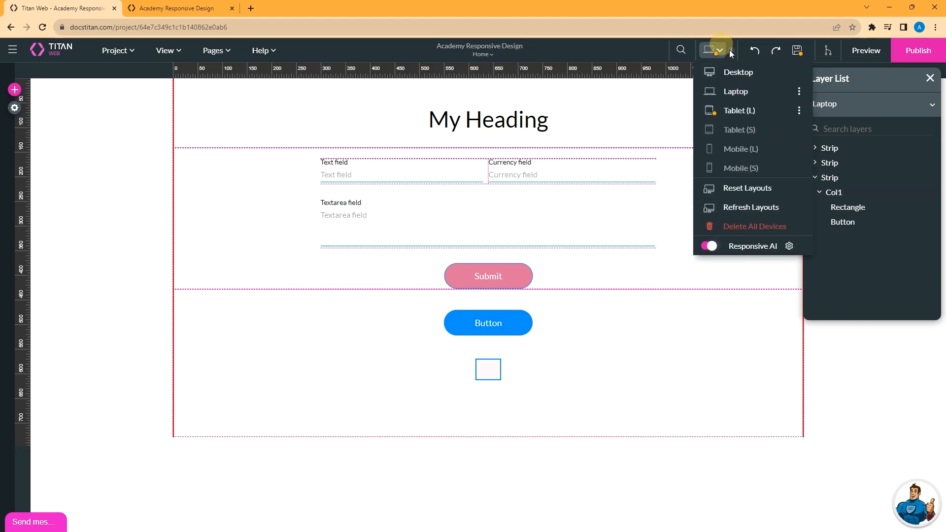
click(734, 92)
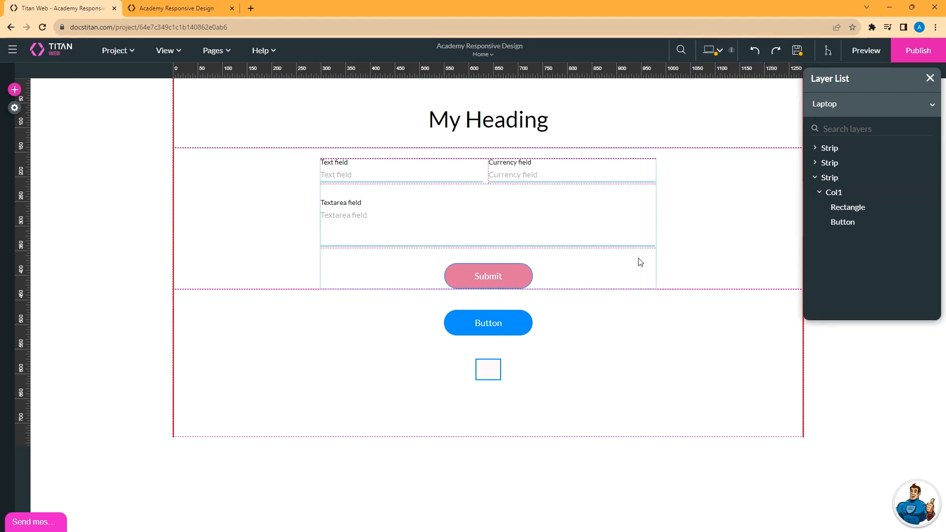
click(502, 329)
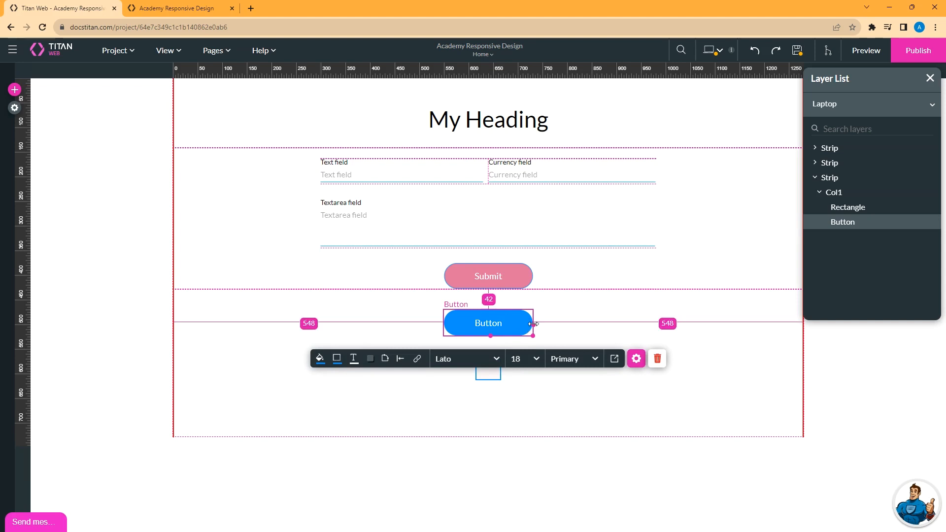
drag(534, 324, 608, 324)
Move the rectangle above the button, centre the button horizontally, and save.
click(594, 390)
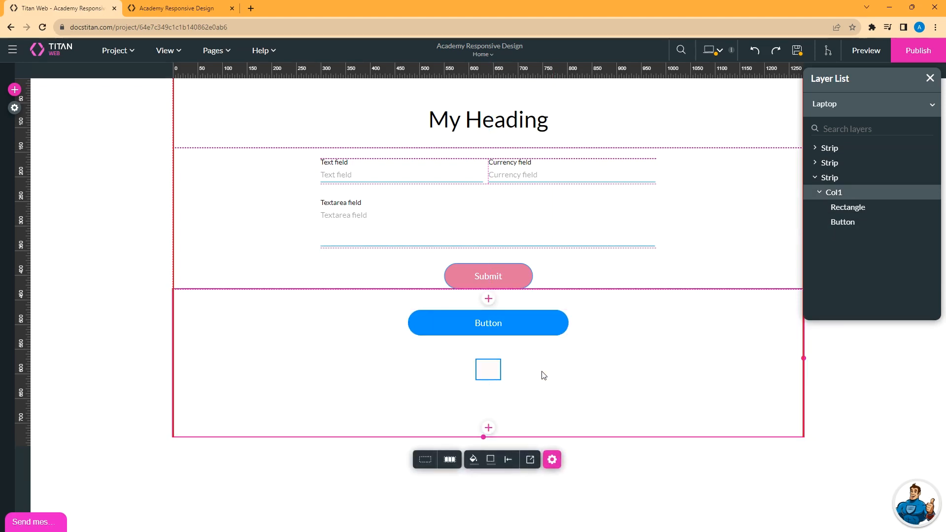
click(505, 325)
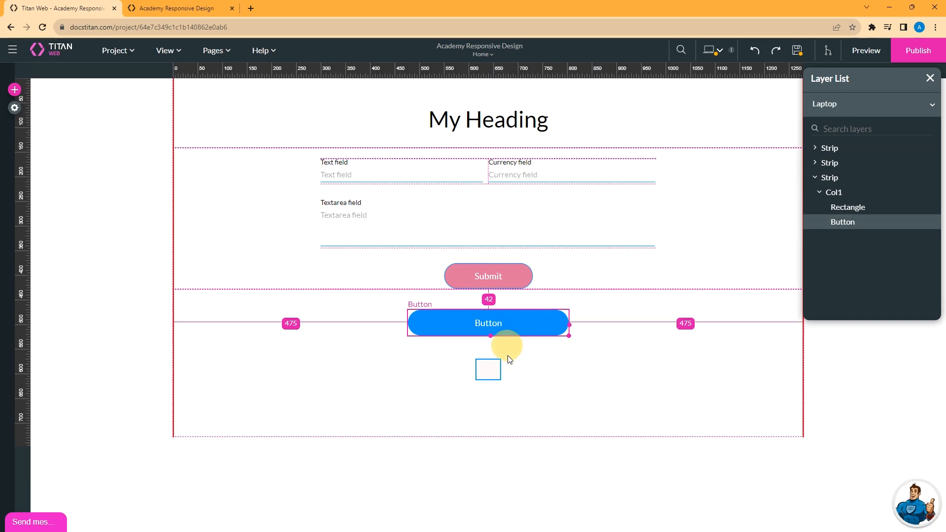
click(492, 397)
click(487, 373)
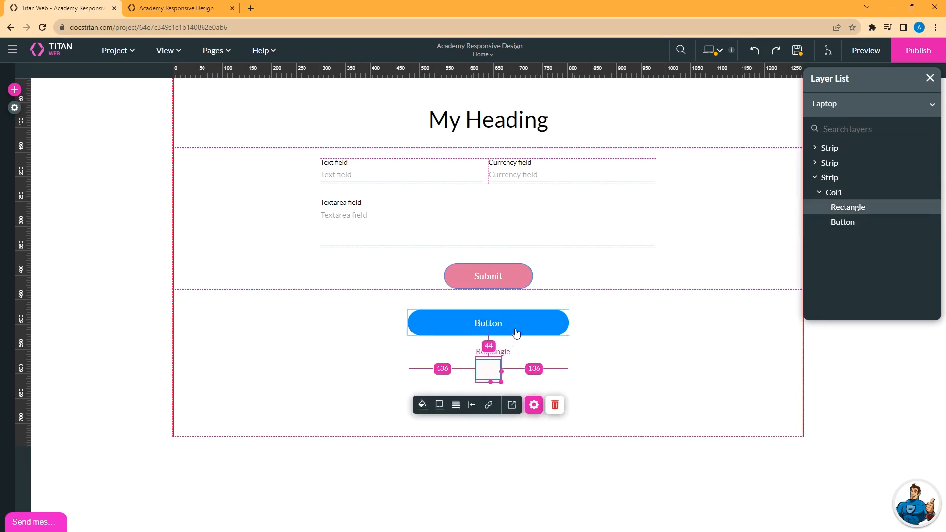
drag(517, 327, 531, 403)
drag(493, 375, 494, 331)
drag(496, 391, 483, 370)
click(416, 410)
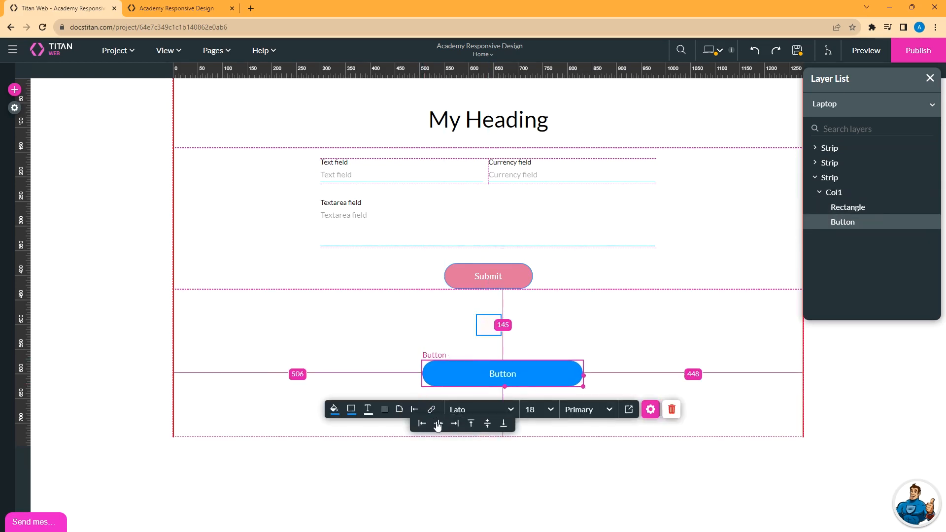
click(438, 426)
click(481, 328)
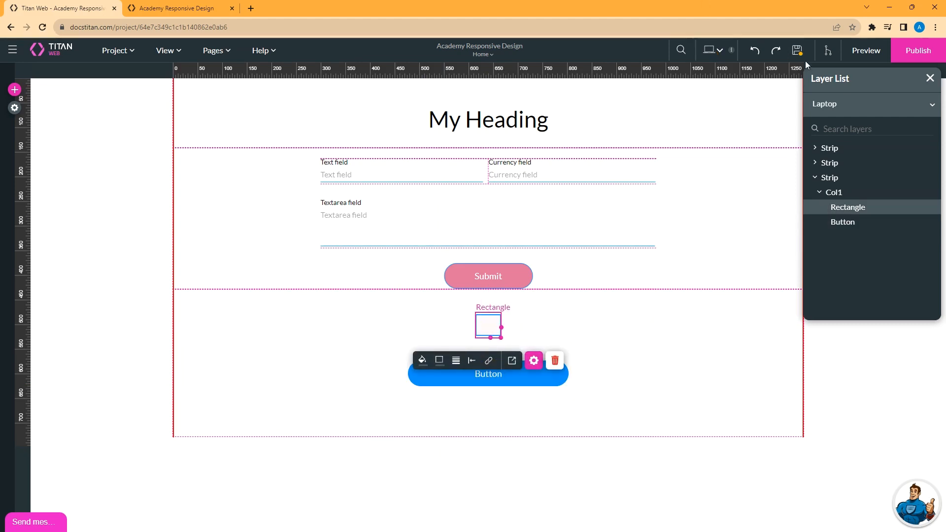
click(796, 51)
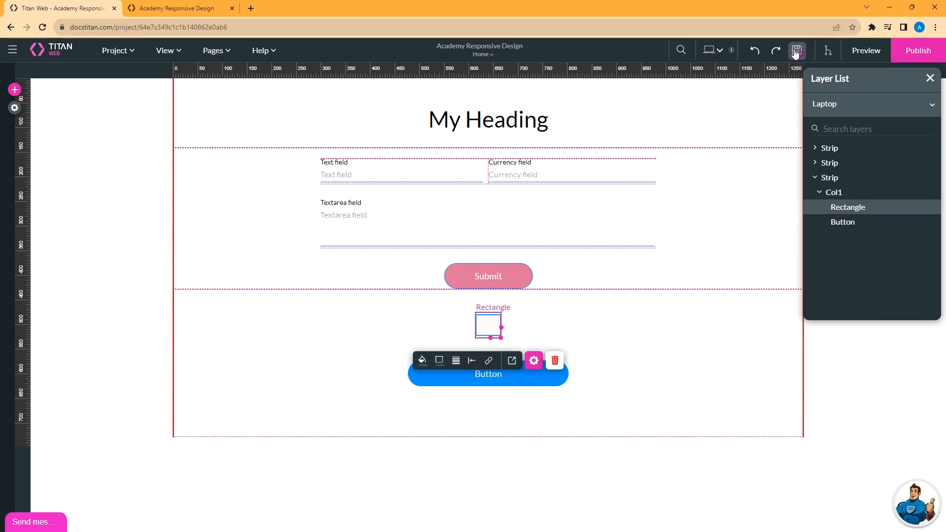
In the Desktop layout, change the button's label text to Send.
click(720, 51)
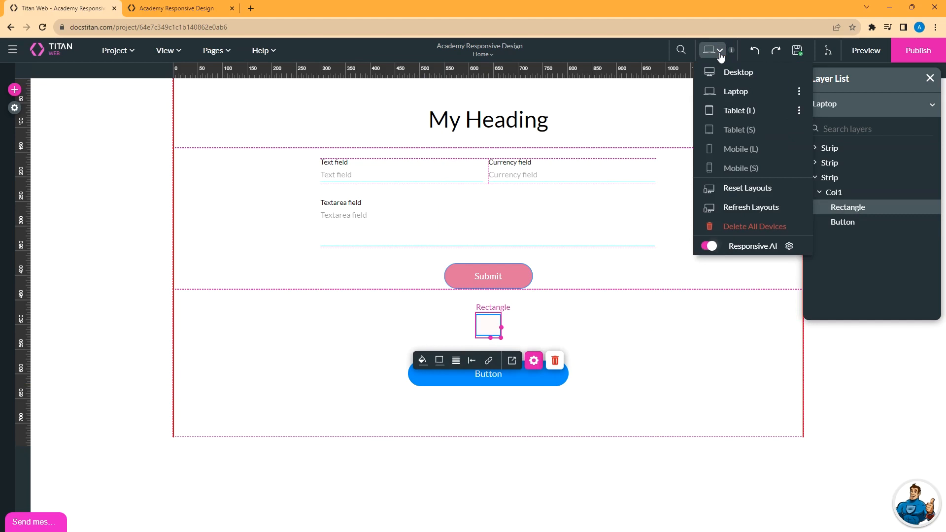
click(740, 73)
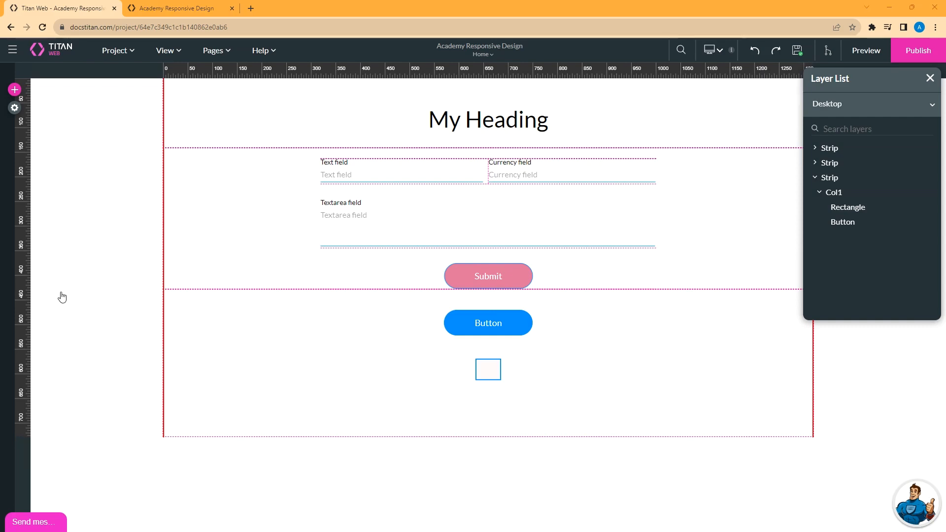
click(497, 329)
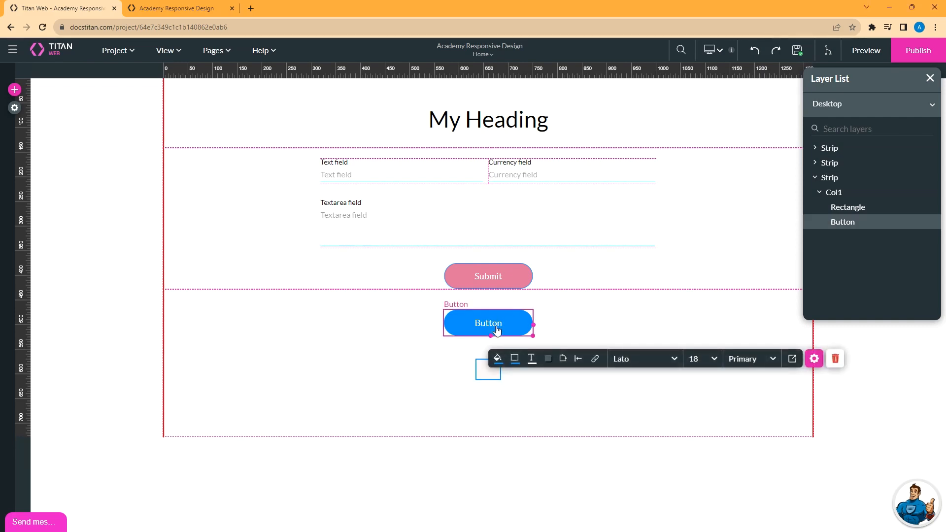
click(814, 359)
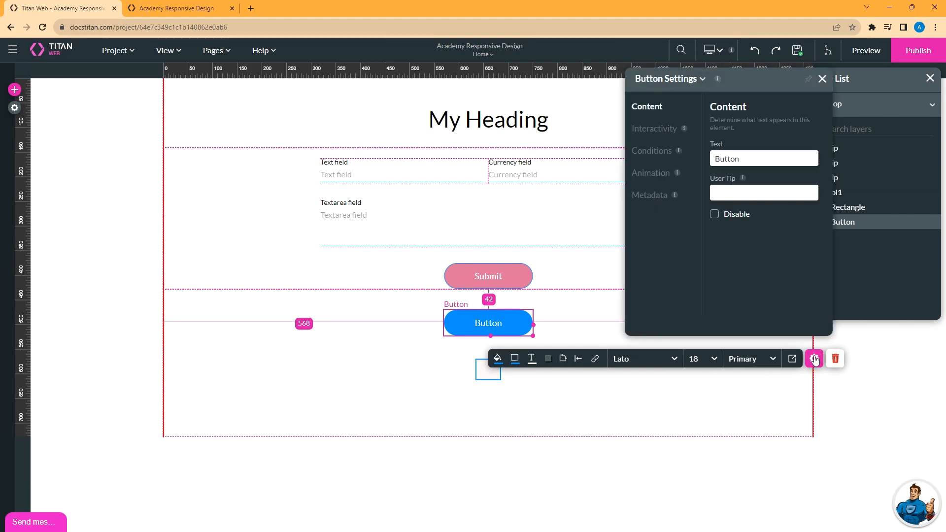
double_click(729, 161)
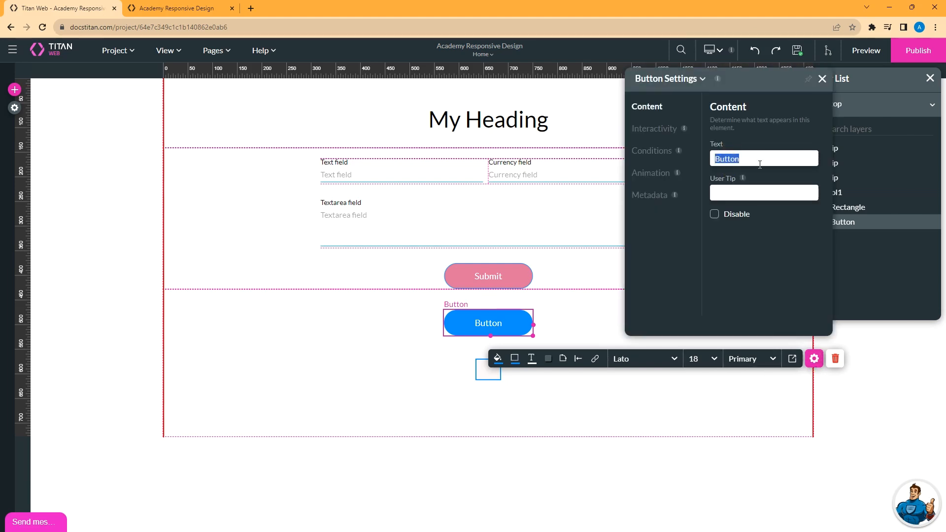
text(Send)
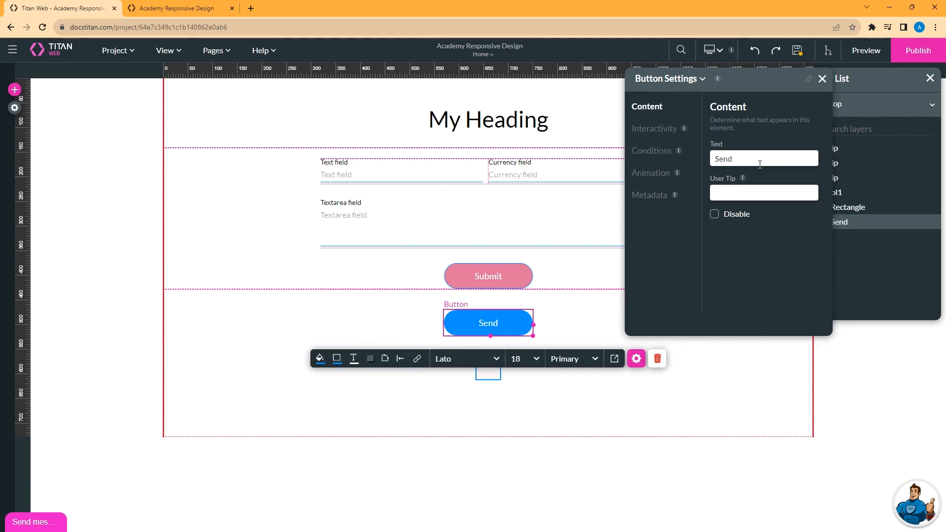
Set the button fill to dark green (#257938), then return to the Laptop layout.
click(319, 360)
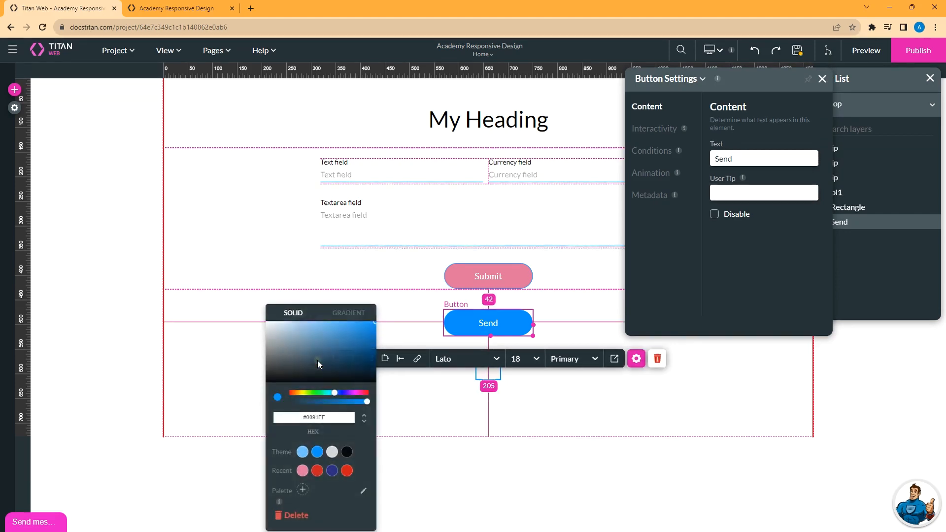
click(319, 393)
click(343, 354)
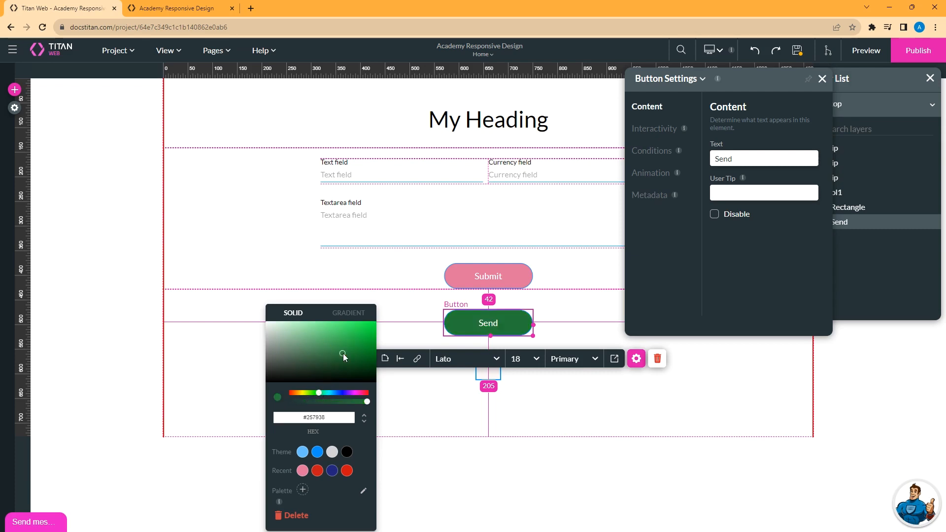
click(797, 50)
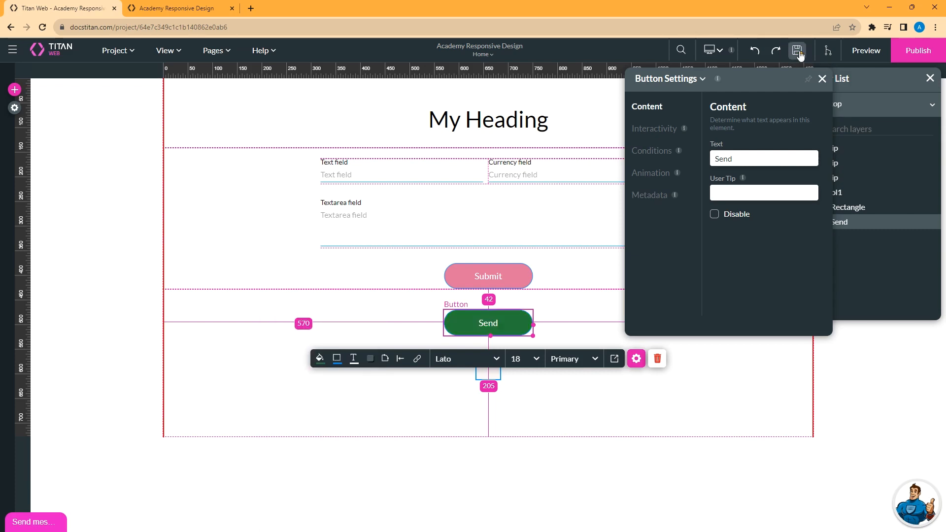
click(719, 49)
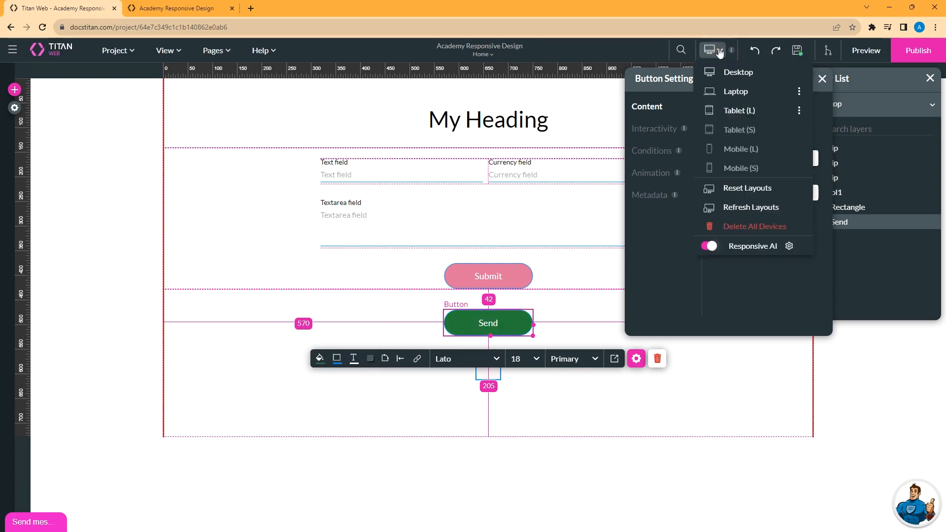
click(738, 92)
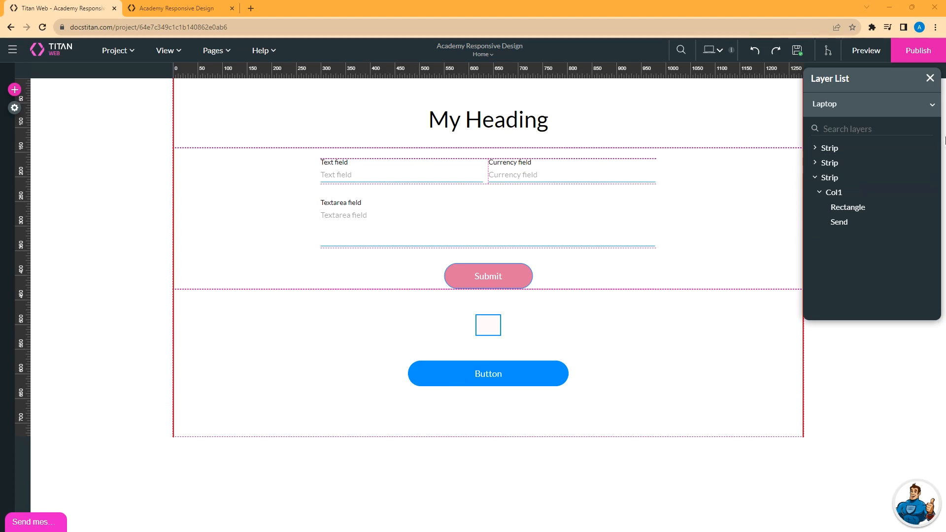
Refresh the Laptop layout from Desktop, choosing Inherit Content.
click(726, 49)
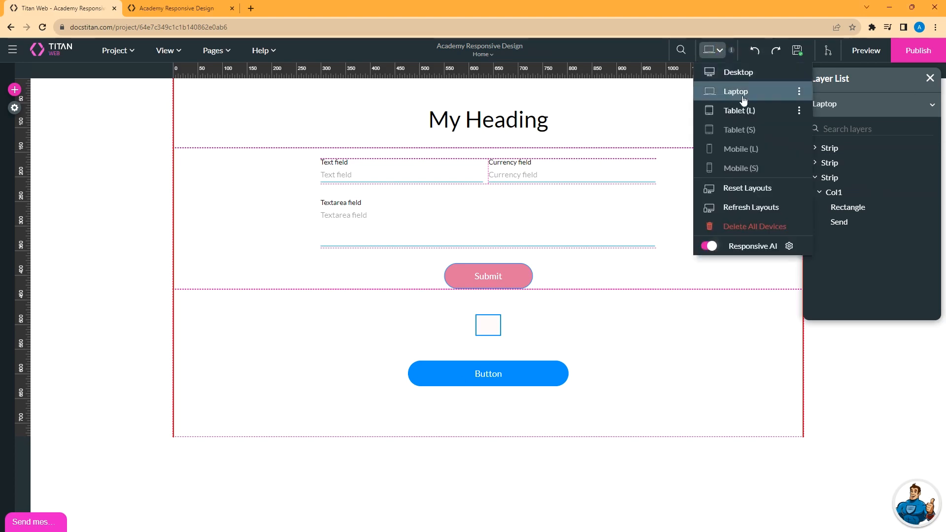
click(798, 91)
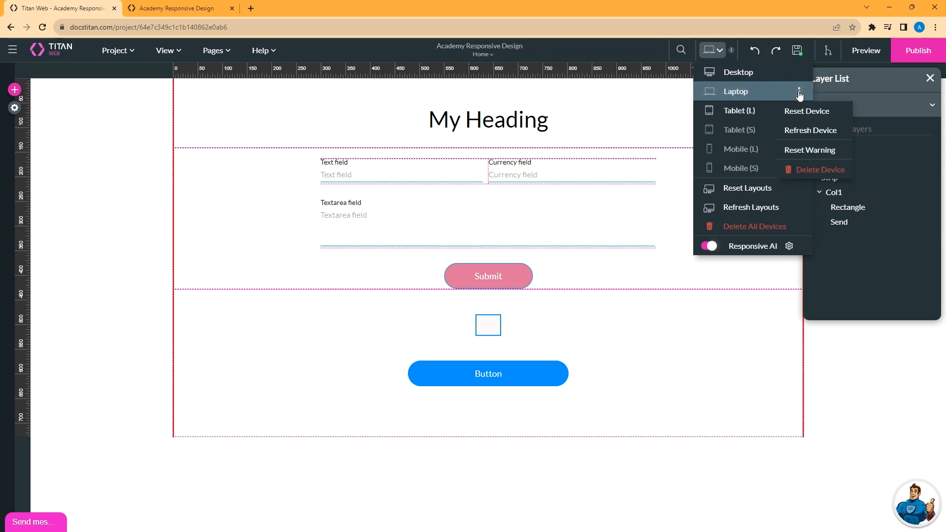
click(805, 132)
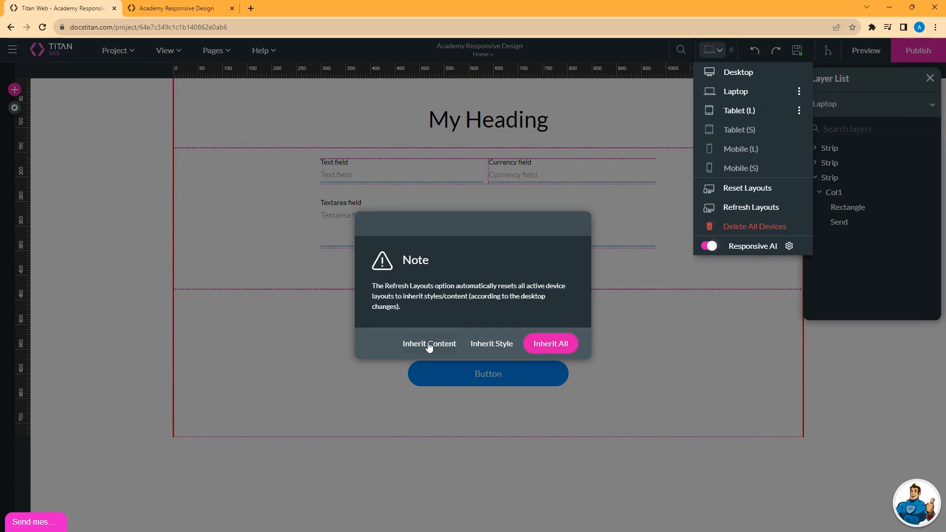
click(429, 344)
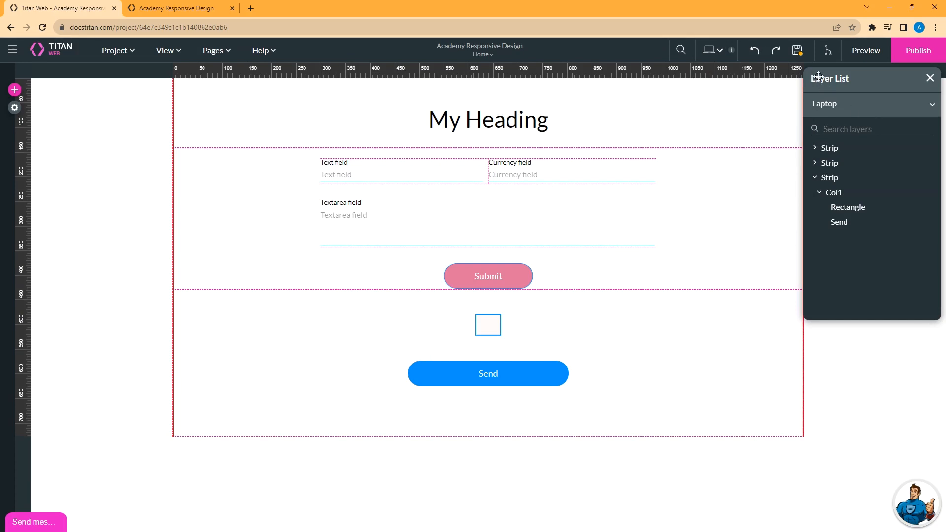
Refresh the Laptop layout from its device options so it applies the desktop styling.
click(718, 52)
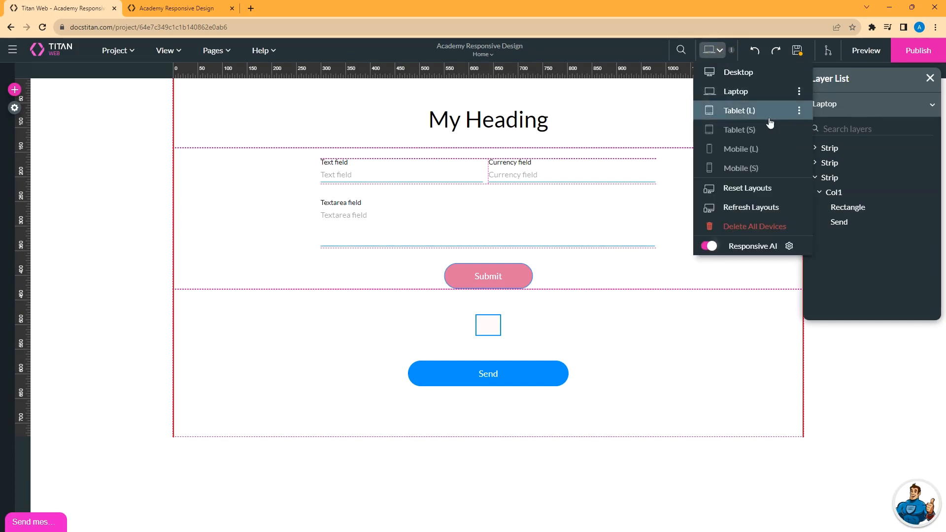
click(799, 92)
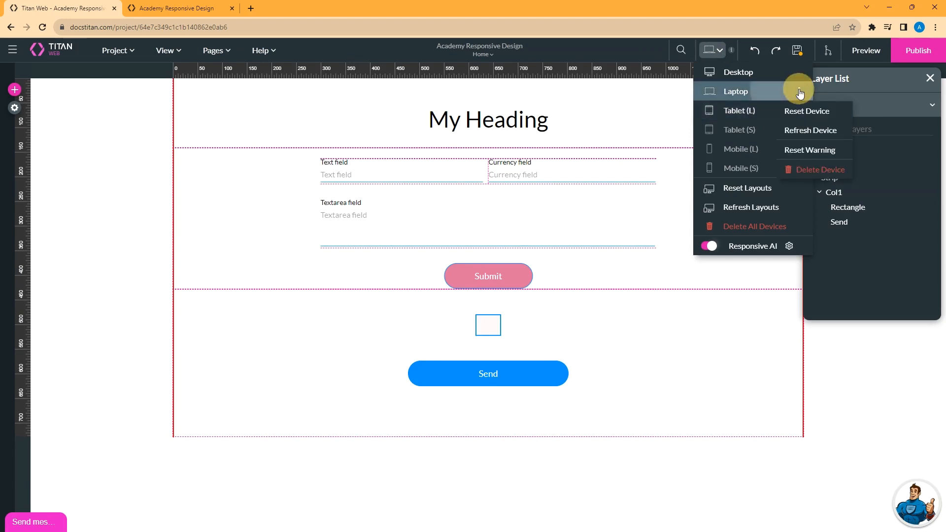
click(810, 131)
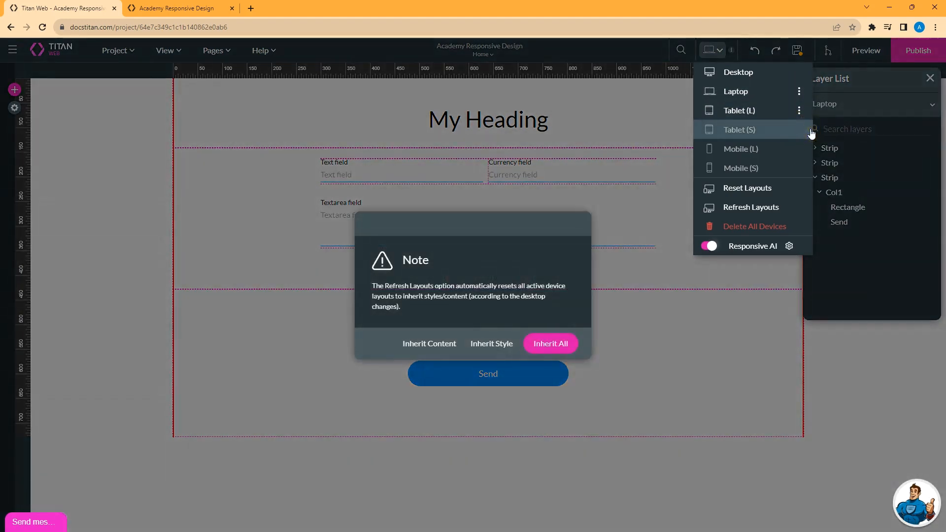
click(493, 341)
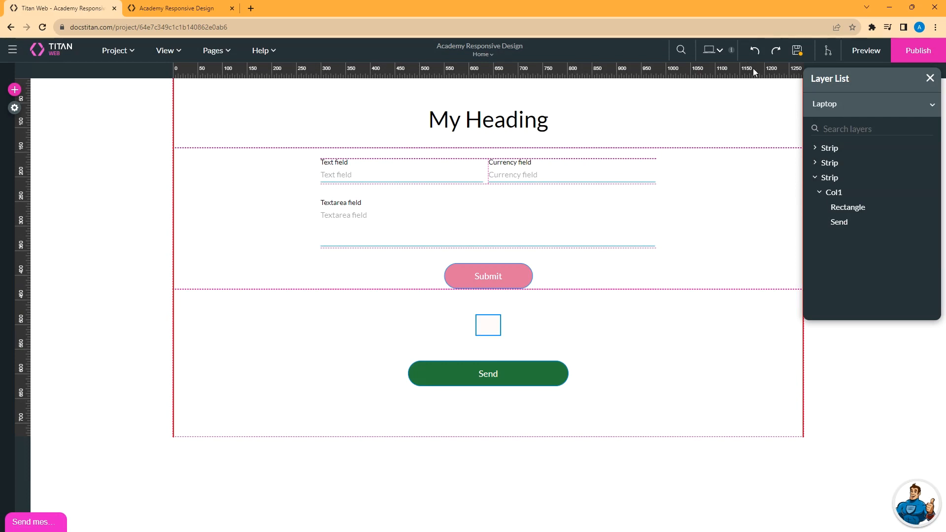
Refresh the Laptop layout again with Inherit All so it takes the desktop content and style.
click(723, 53)
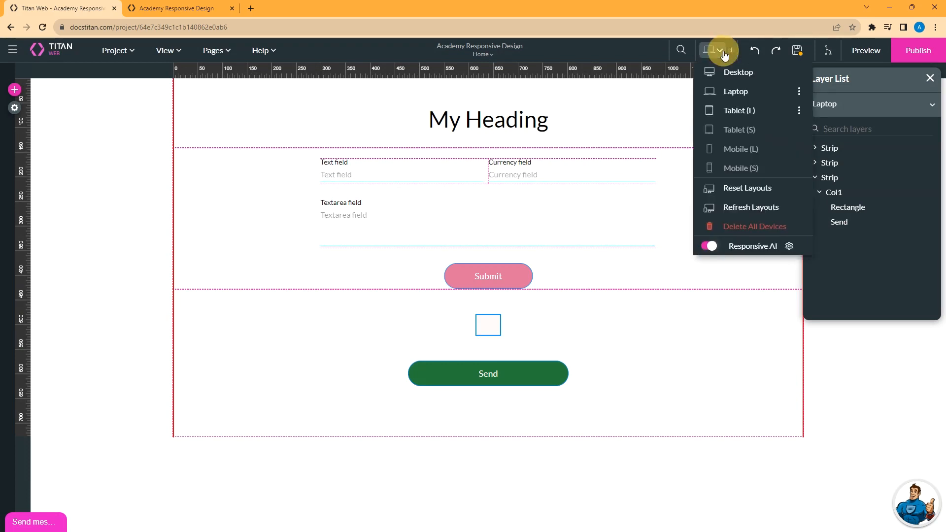
click(798, 92)
click(810, 130)
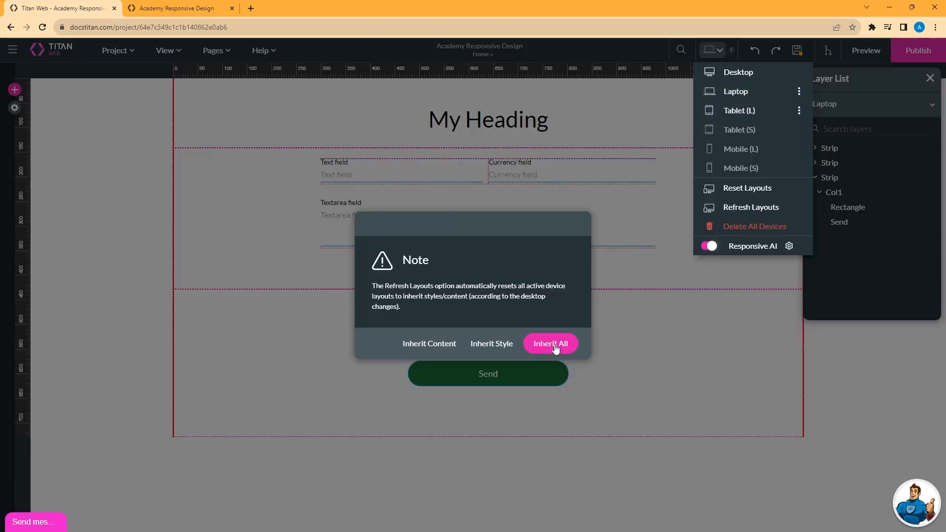
click(552, 343)
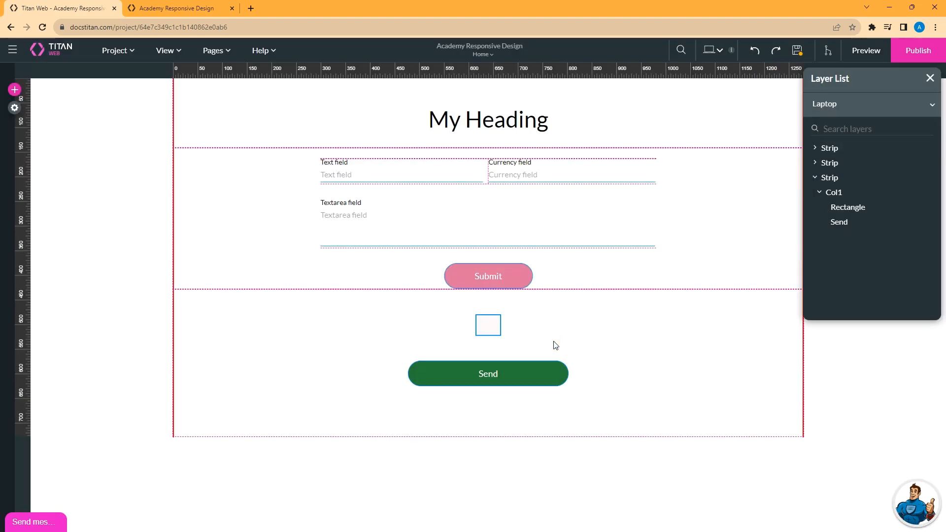
click(713, 51)
click(798, 92)
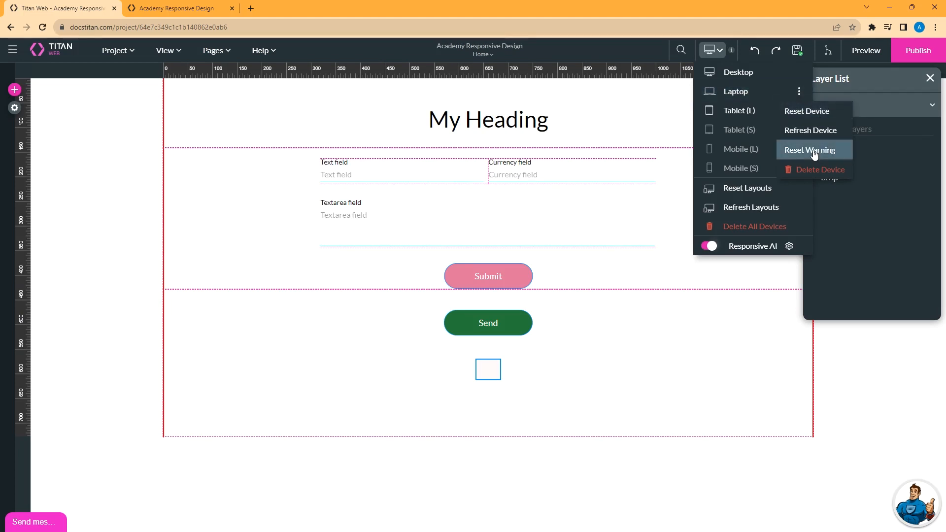
Add a new empty strip below the bottom strip of the desktop page.
click(750, 74)
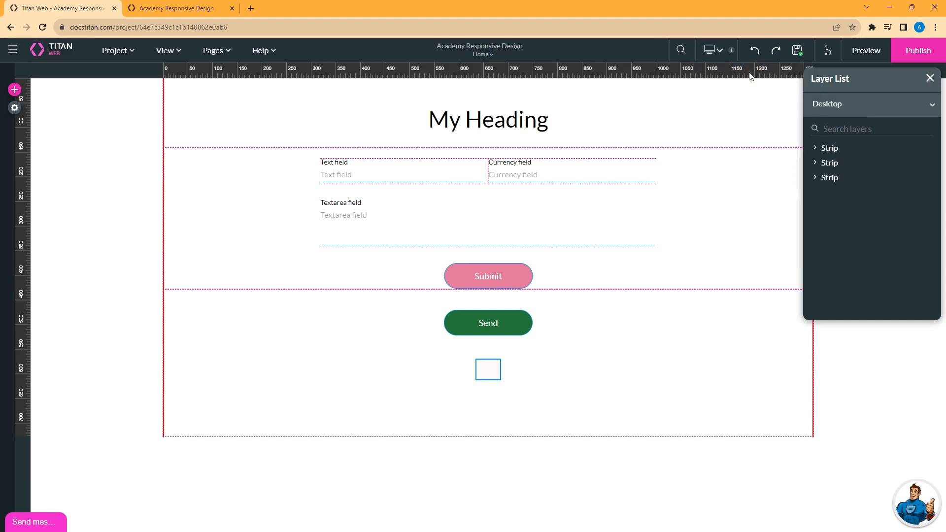
click(323, 389)
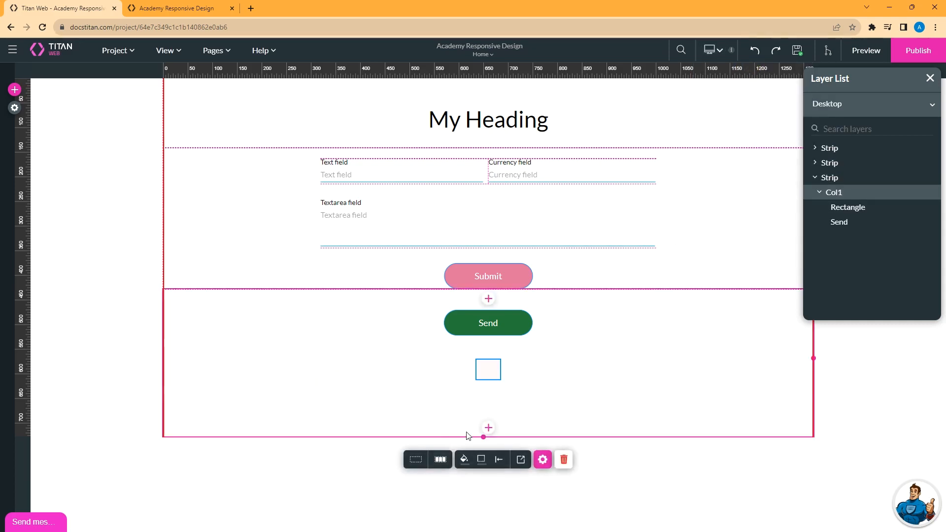
click(489, 428)
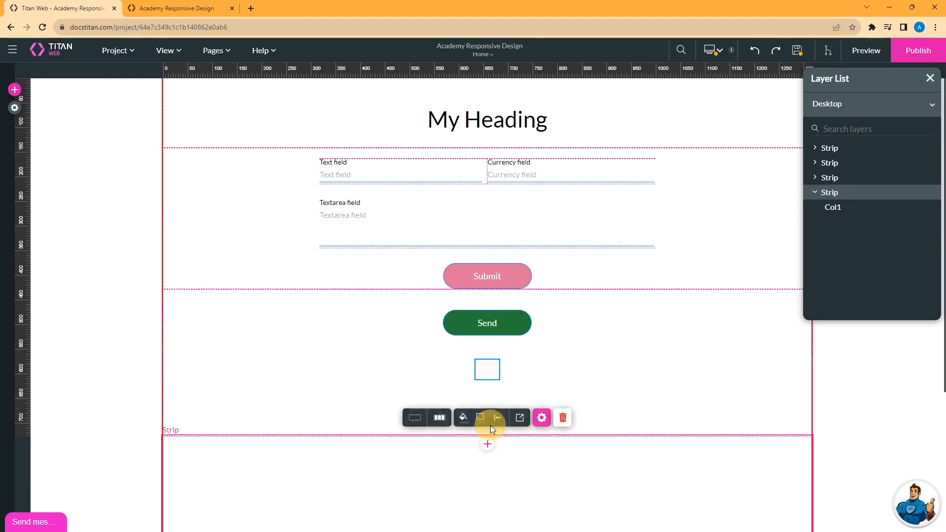
scroll(438, 341, up, 1)
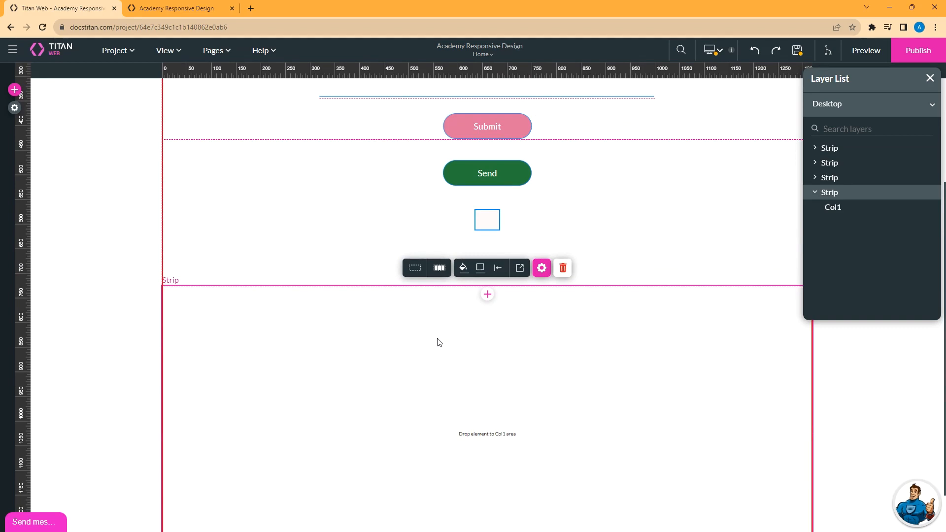
Reset the Laptop layout's change warning from its options in the device list.
click(716, 52)
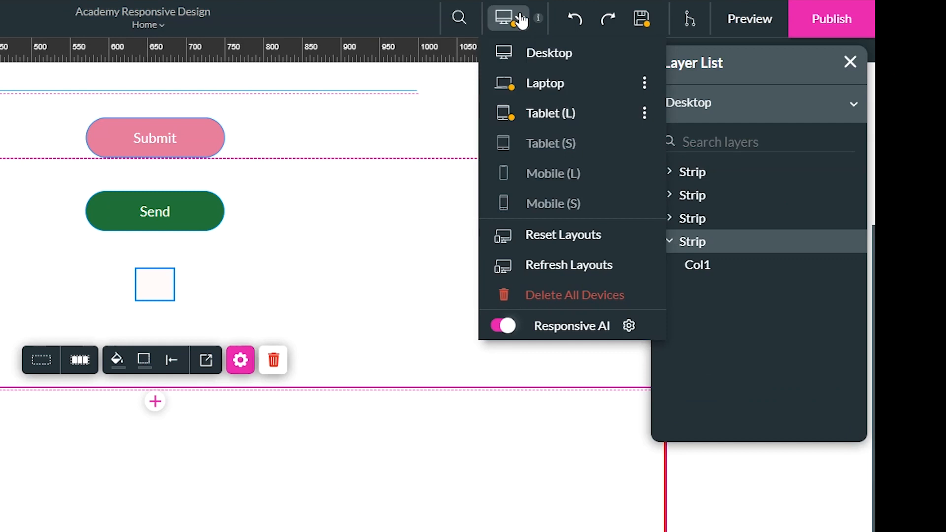
click(644, 84)
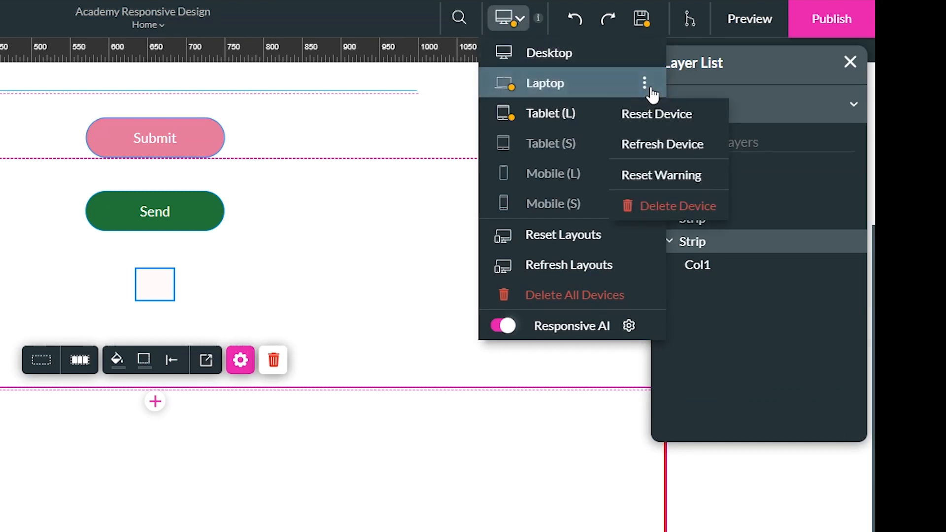
click(673, 179)
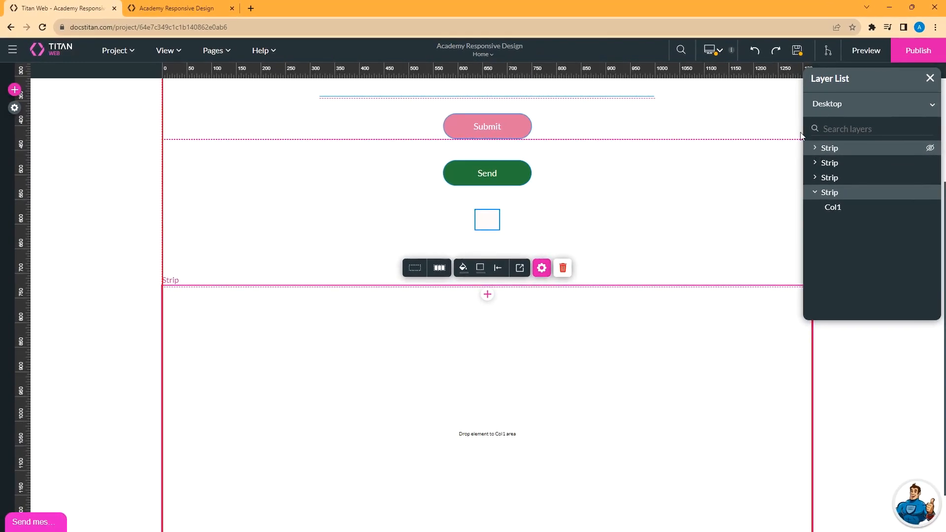
Clear the page-structure-changed notice and save the page with its new strip.
click(797, 51)
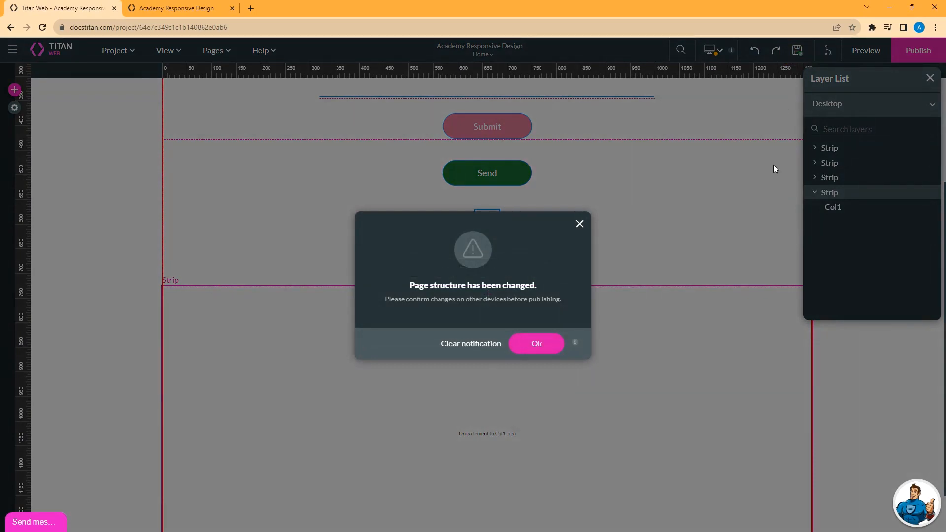
click(477, 344)
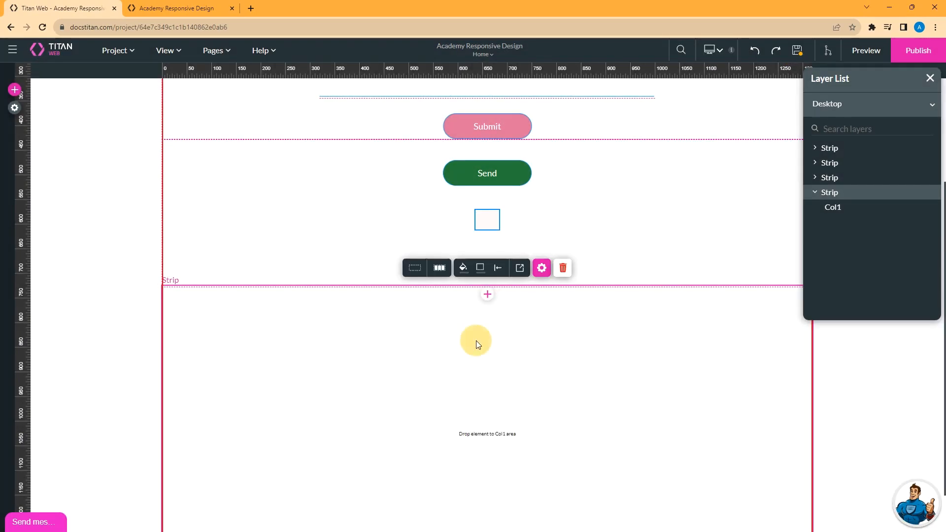
click(798, 51)
Check the device layout list, then select the Send button on the canvas.
click(720, 51)
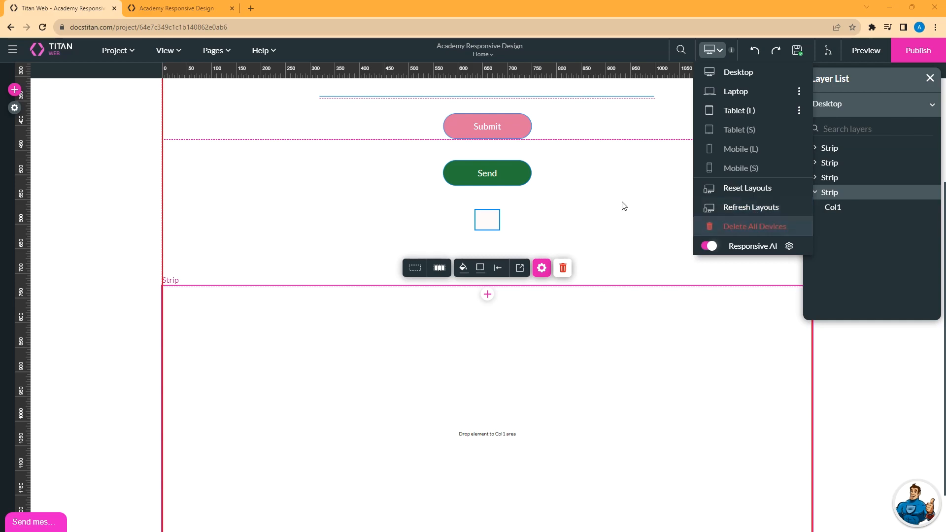
click(517, 177)
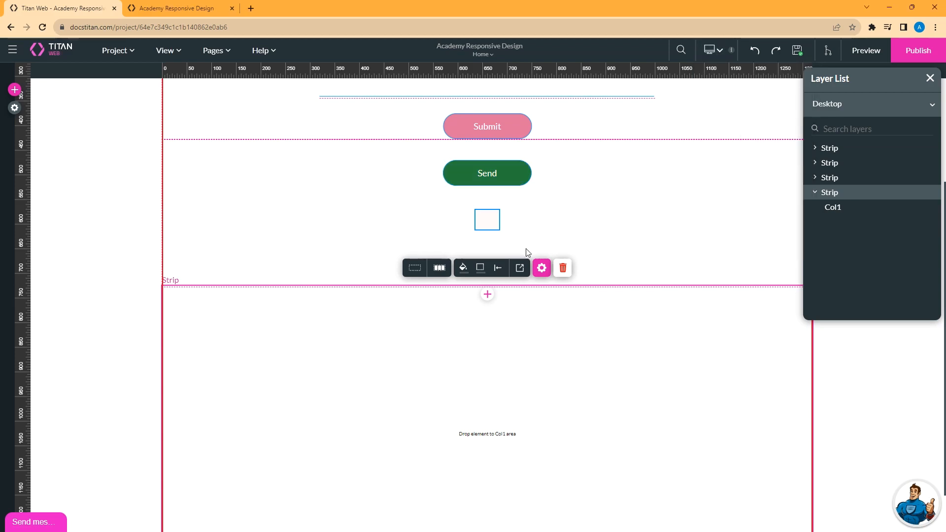
click(520, 268)
click(487, 175)
click(487, 175)
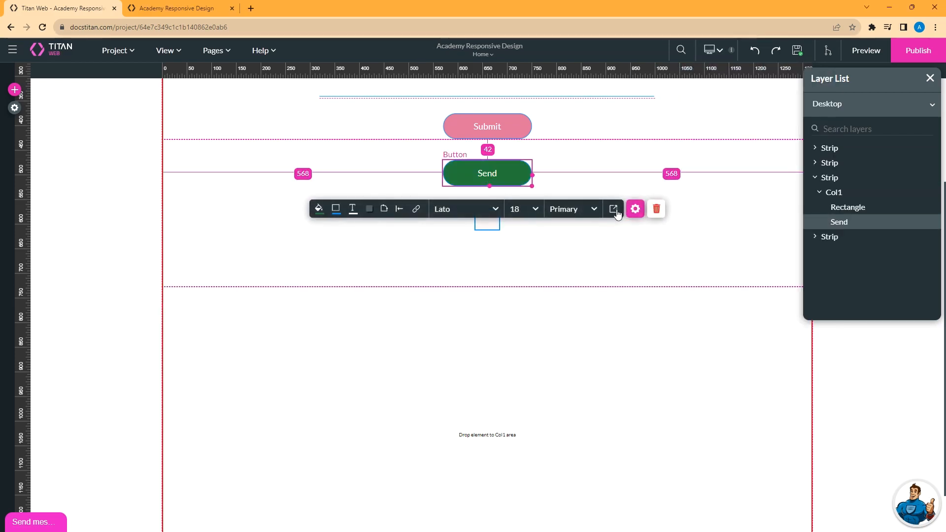
Fill the desktop Send button with dark red #792544, save, and view the Laptop layout.
click(634, 210)
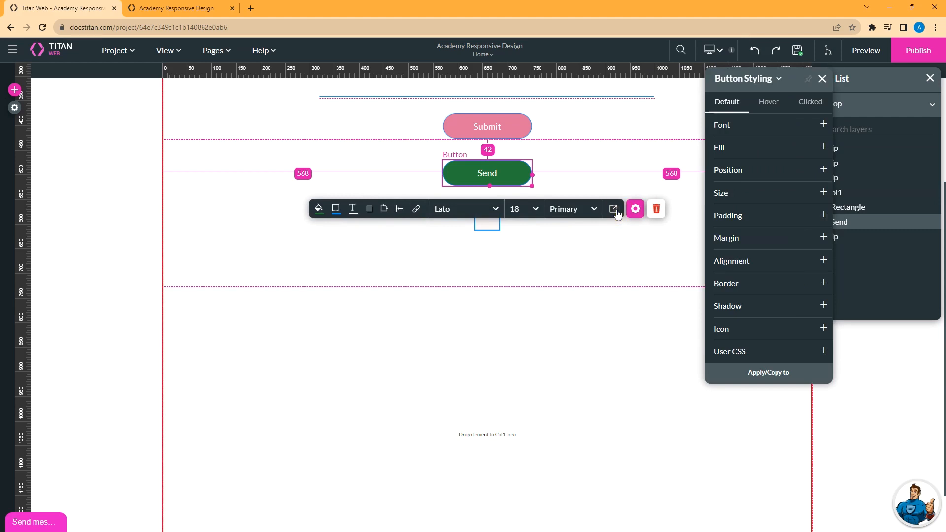
click(319, 208)
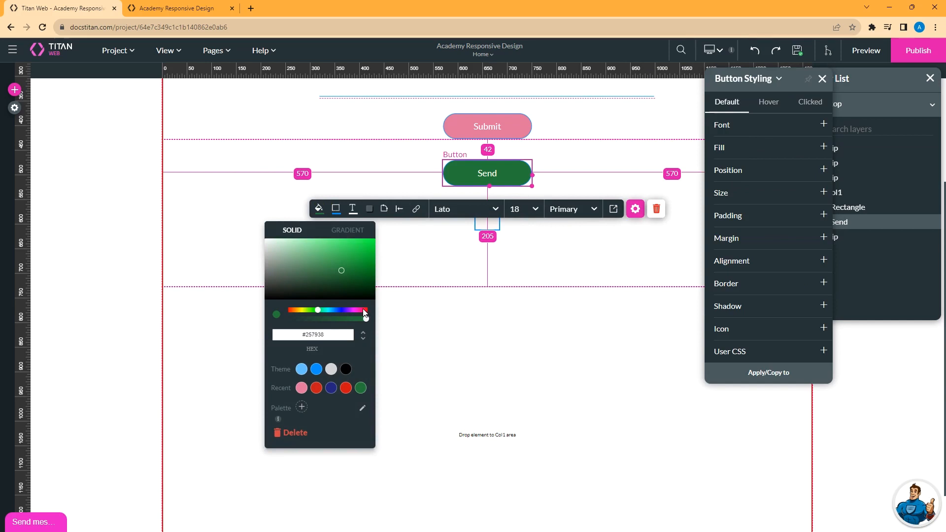
click(362, 310)
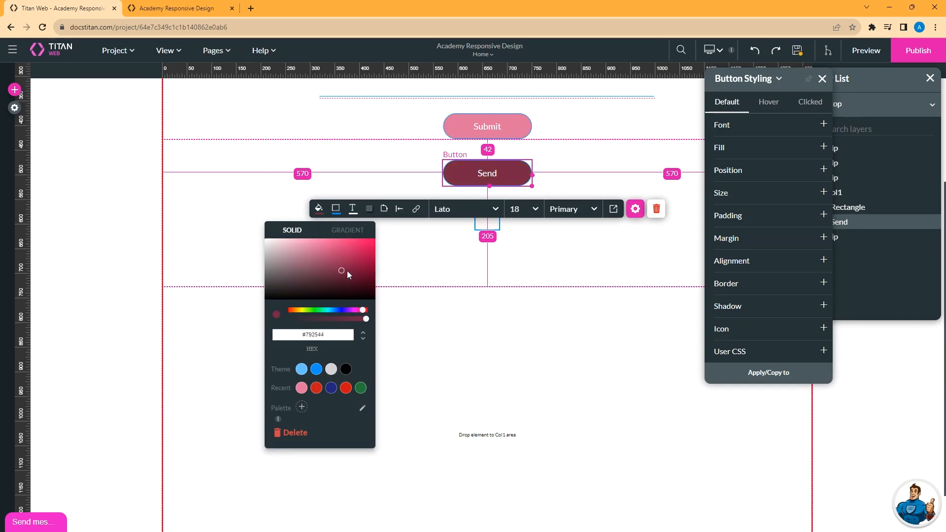
click(796, 54)
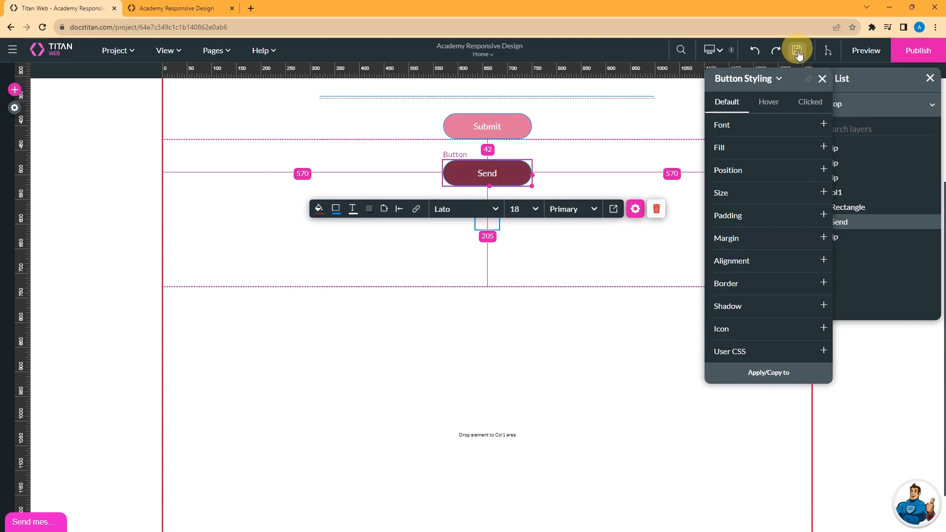
click(717, 54)
click(734, 92)
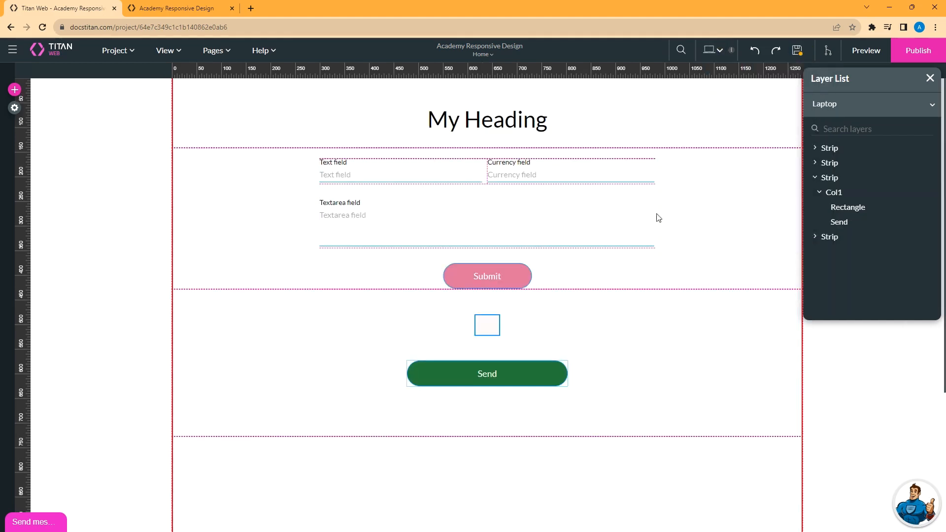
From Tablet (L), refresh all device layouts with Inherit All, then save the page.
click(719, 50)
click(718, 110)
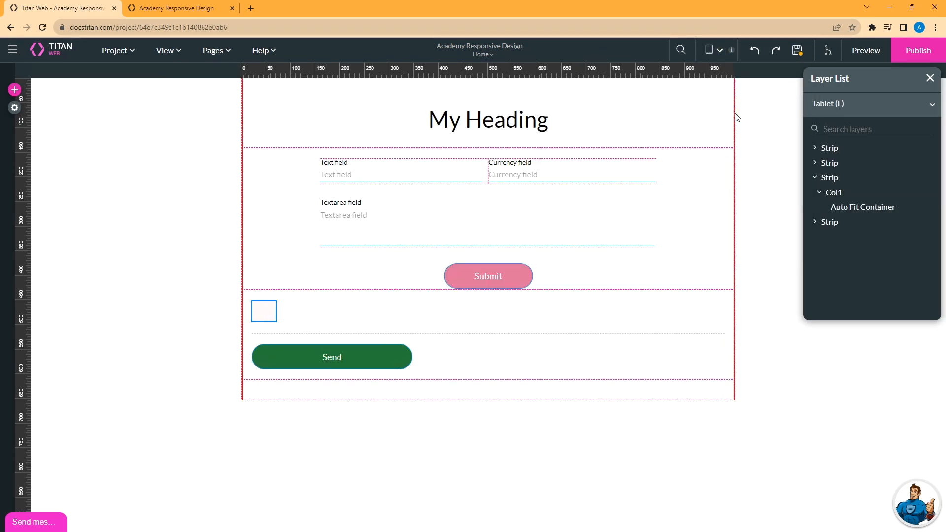
click(721, 51)
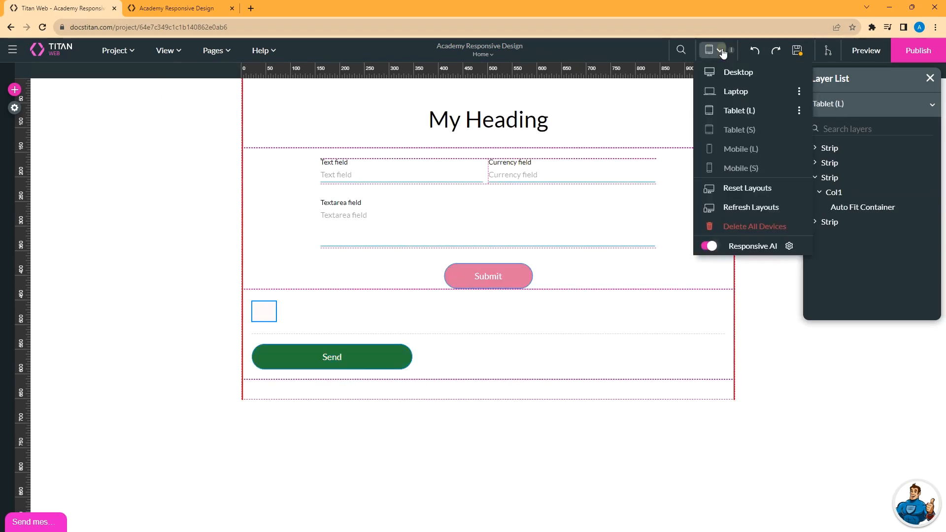
click(750, 209)
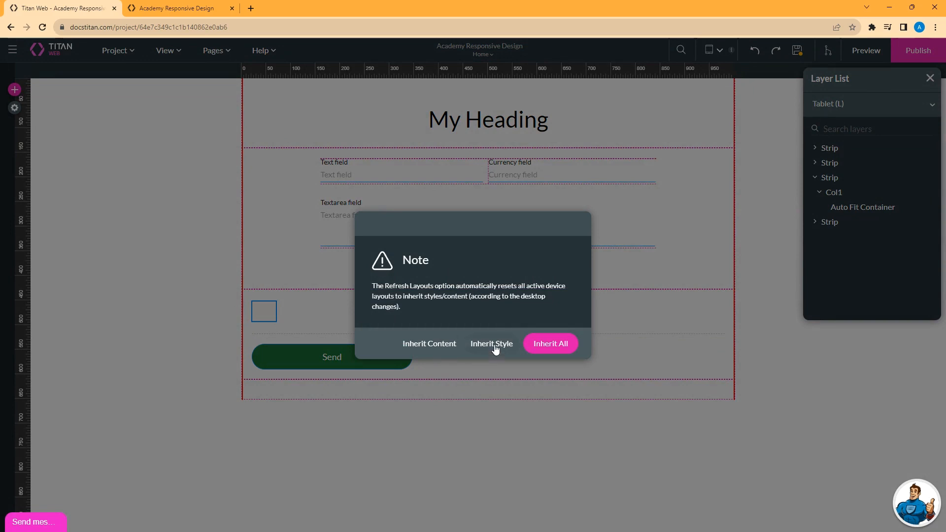
click(553, 347)
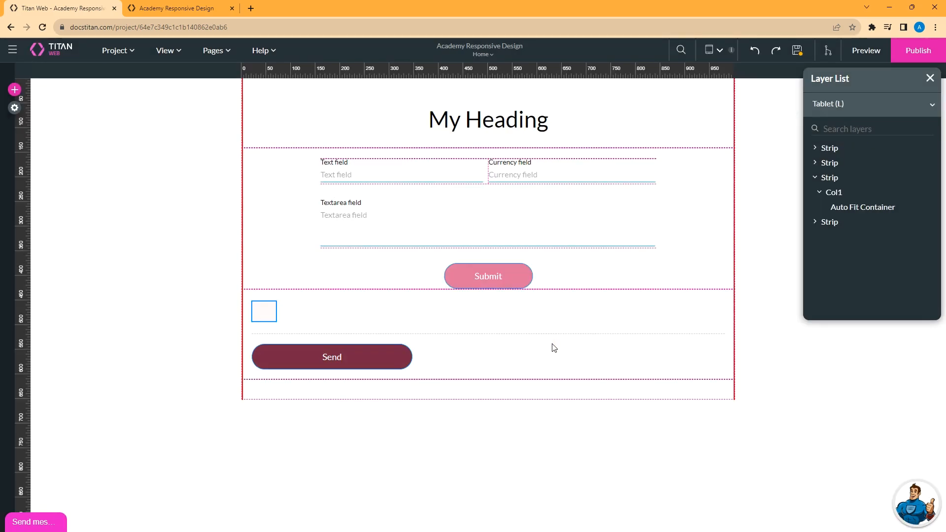
click(796, 51)
Delete all device-specific layouts, confirming the reset of all device styles.
click(715, 50)
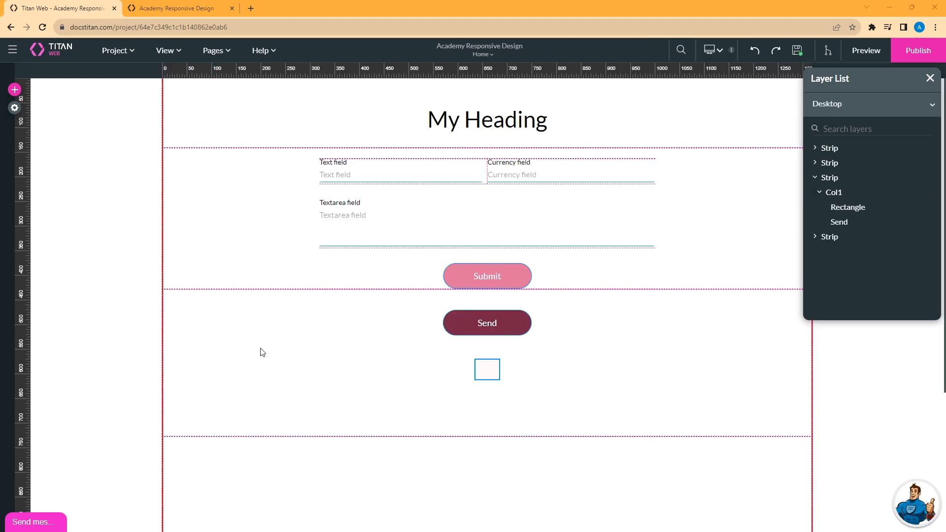
click(708, 56)
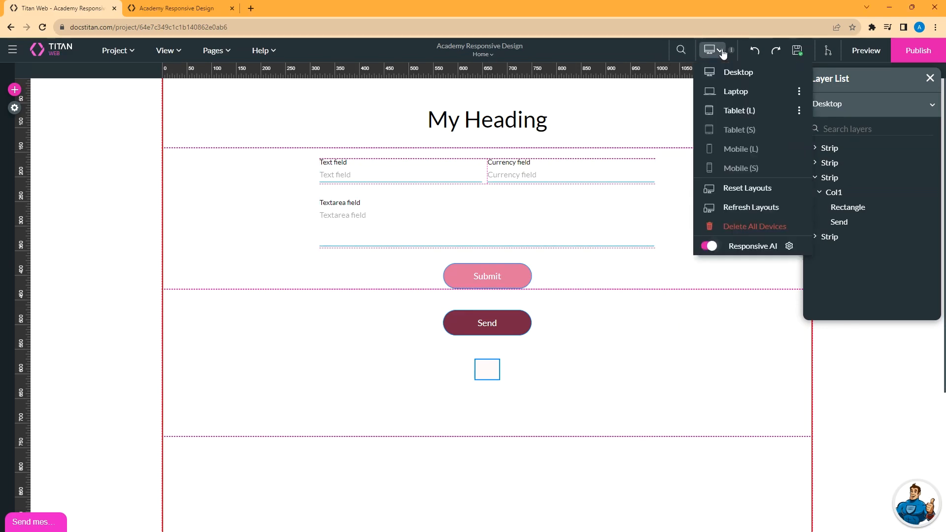
click(758, 232)
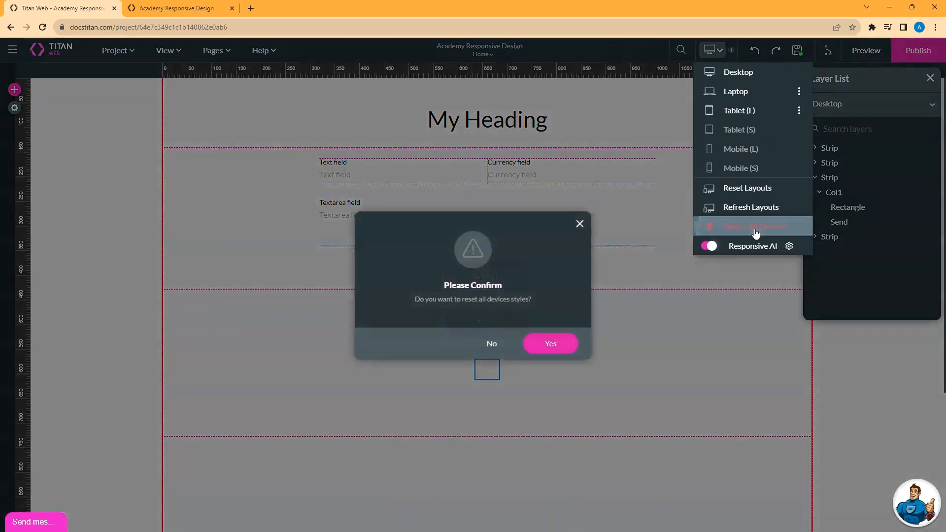
click(559, 348)
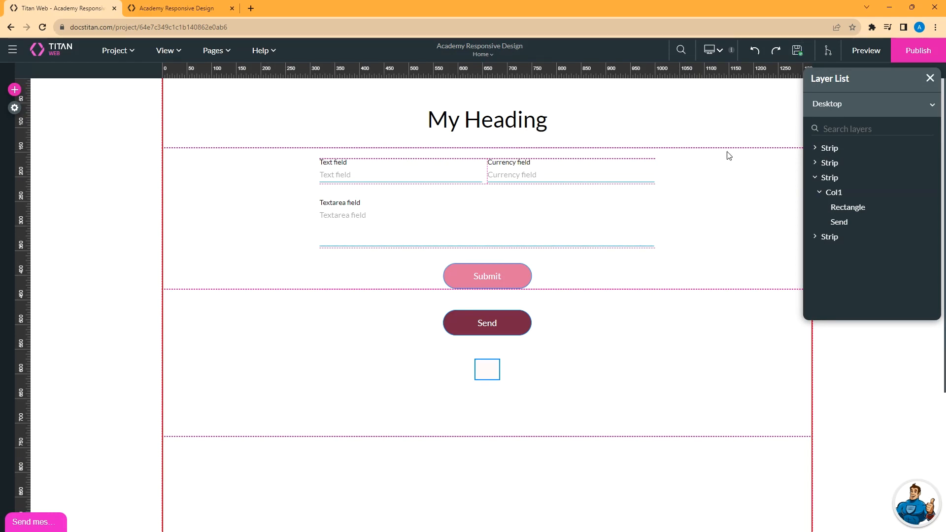
click(719, 52)
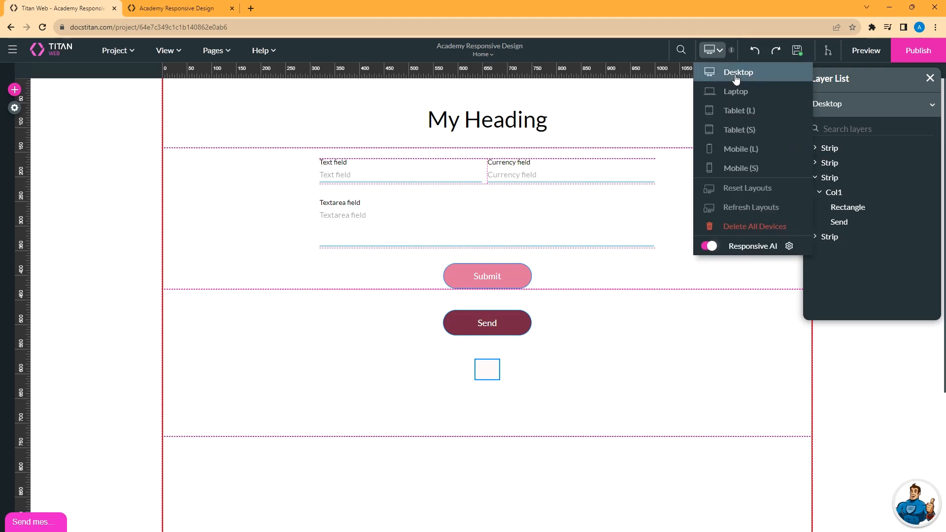
On Laptop, place the small rectangle beside Send and shorten their strip to fit.
click(737, 74)
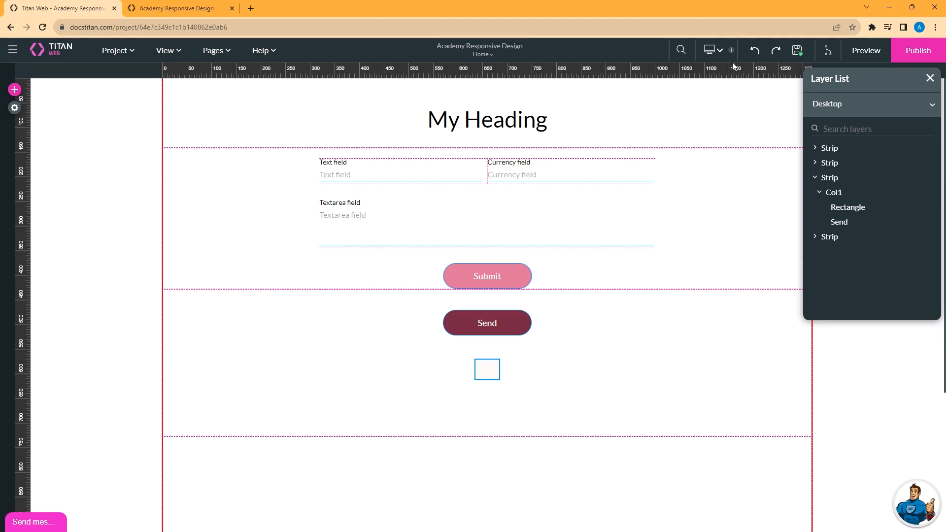
click(719, 52)
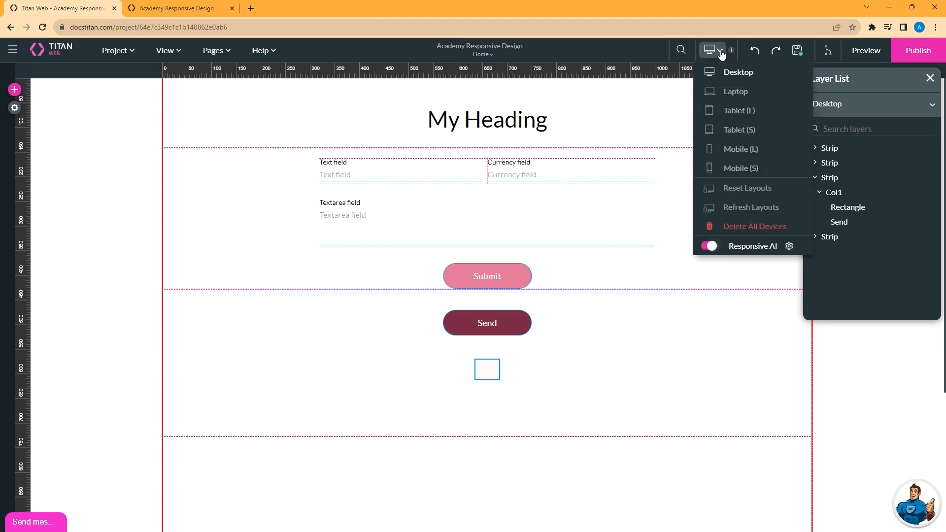
click(725, 92)
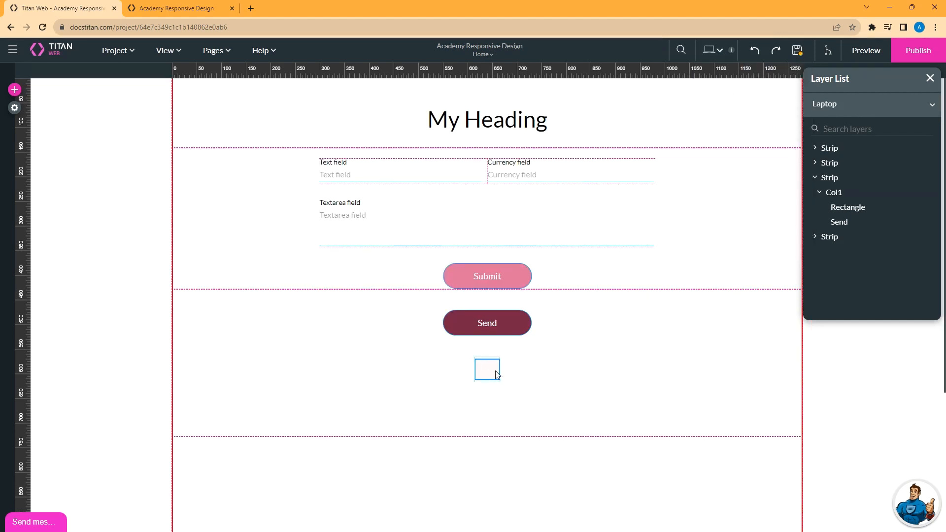
drag(487, 374, 567, 338)
drag(483, 324, 424, 323)
drag(560, 337, 536, 327)
click(483, 433)
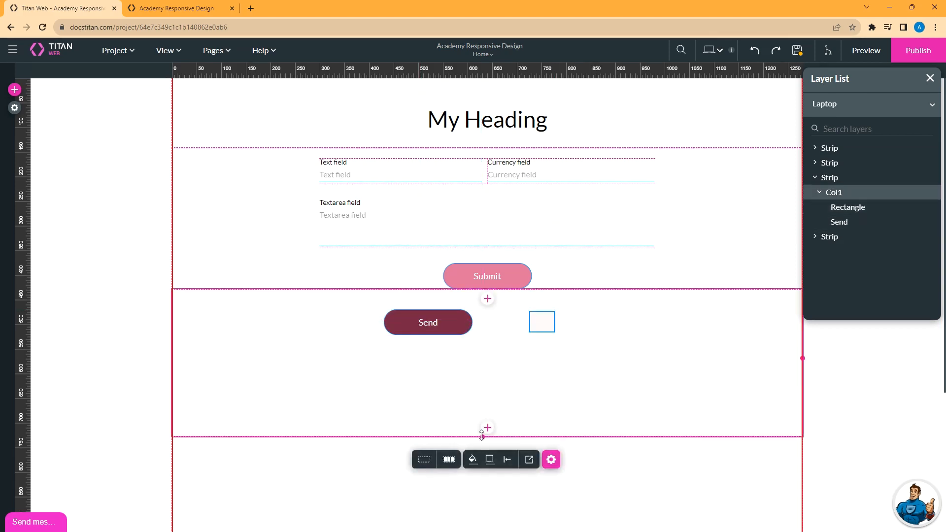
drag(483, 437, 483, 355)
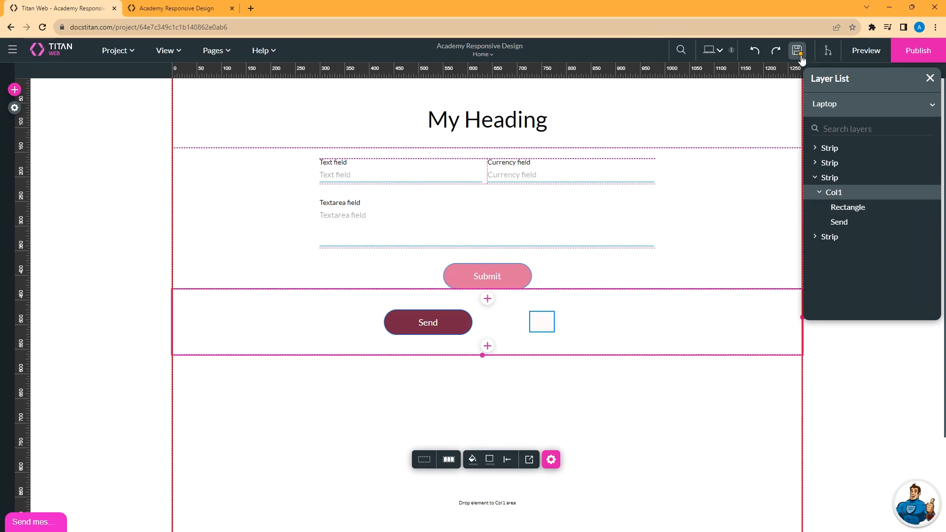
Check the Tablet (L) layout, save the page, and return to Desktop.
click(722, 52)
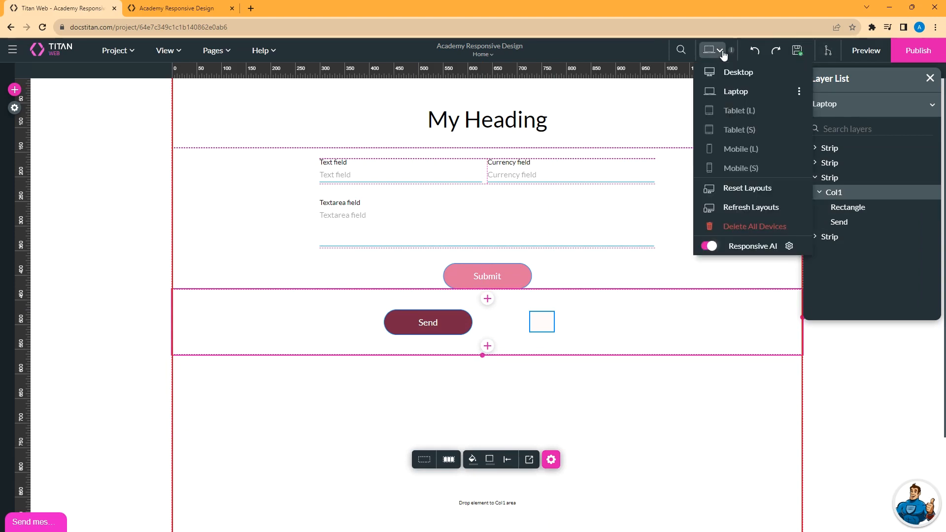
click(739, 112)
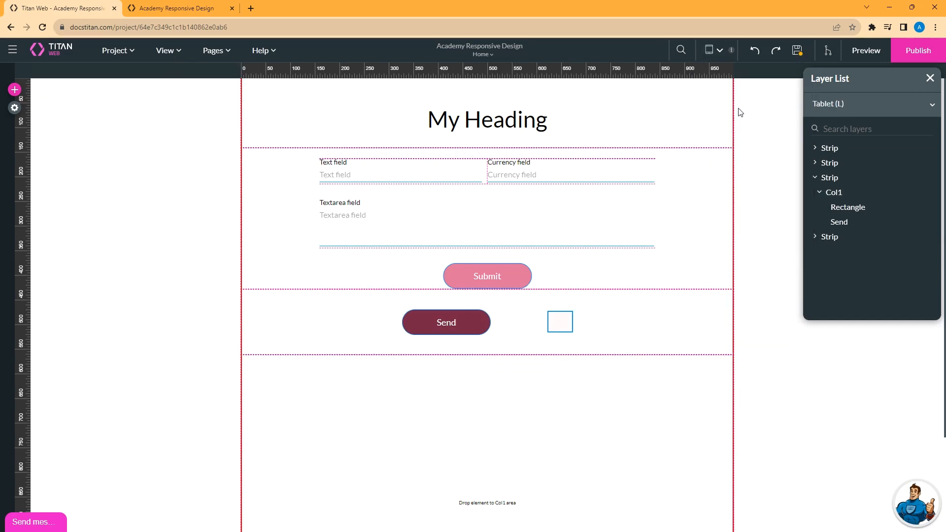
click(797, 51)
click(714, 50)
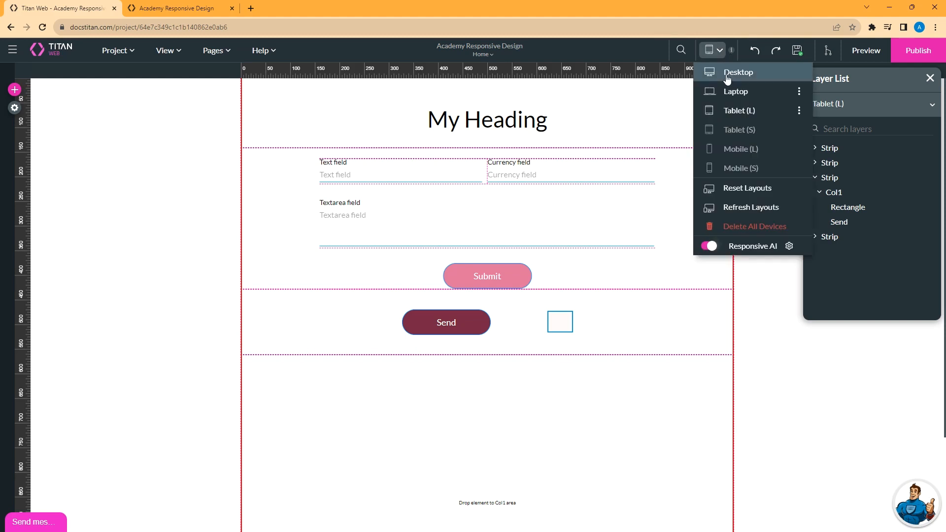
click(730, 74)
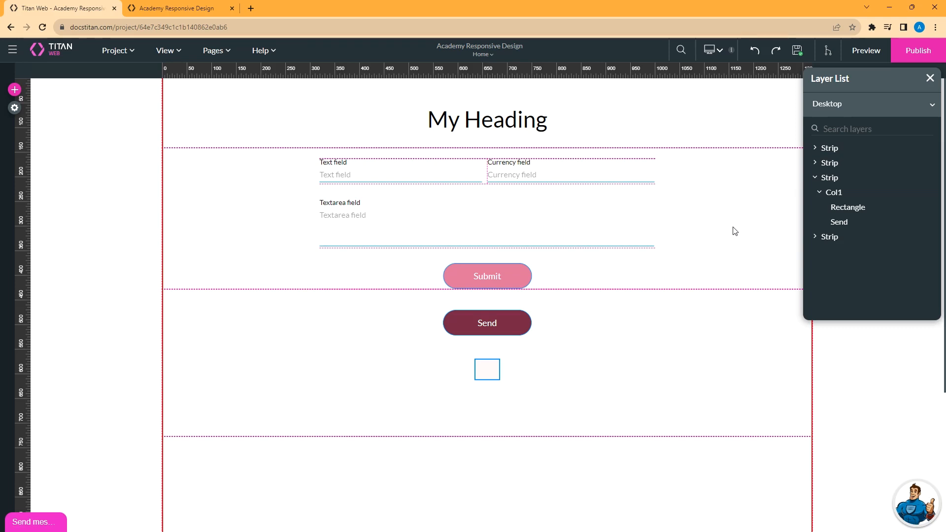
Refresh Laptop to inherit all desktop content and style, then start a Tablet (S) layout.
click(712, 49)
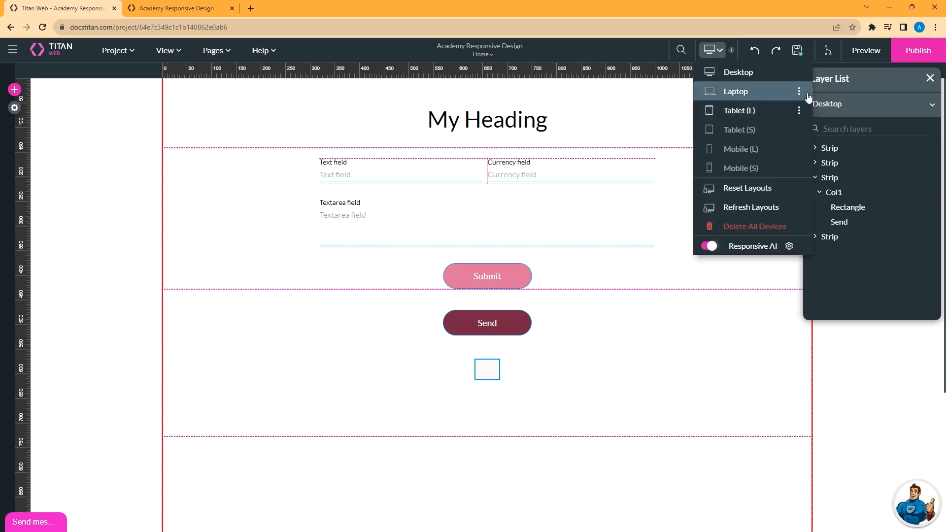
click(798, 92)
click(810, 130)
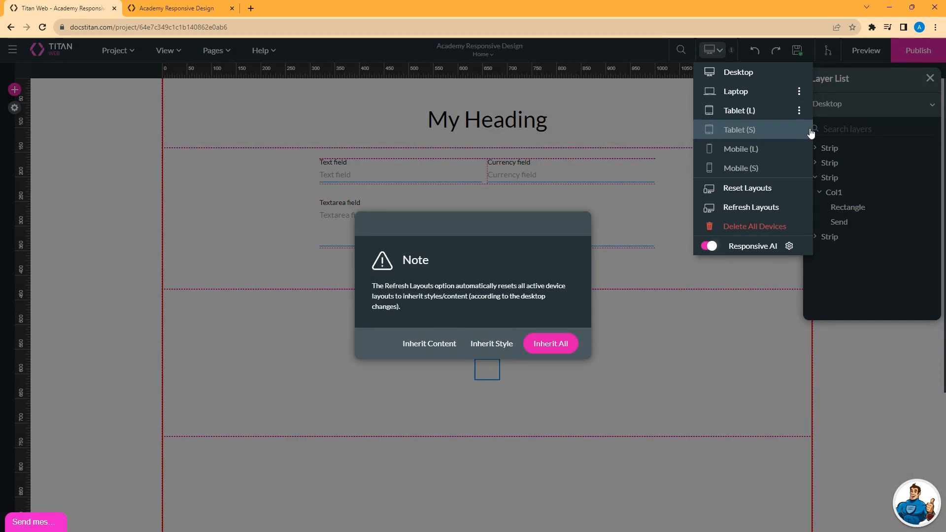
click(546, 344)
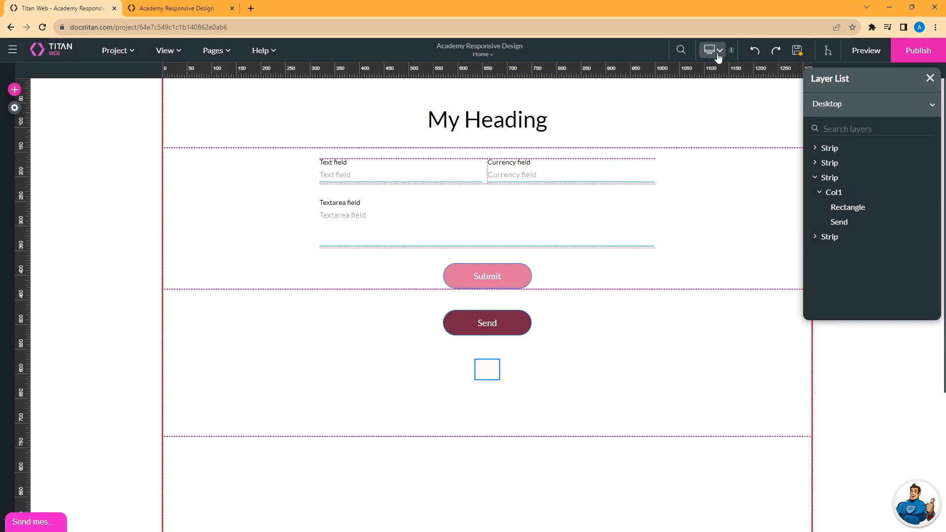
click(718, 56)
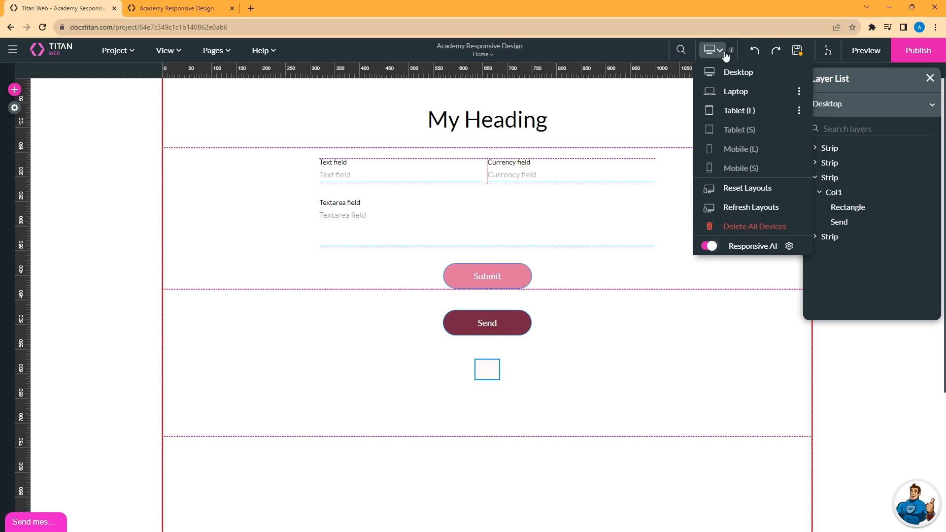
click(743, 132)
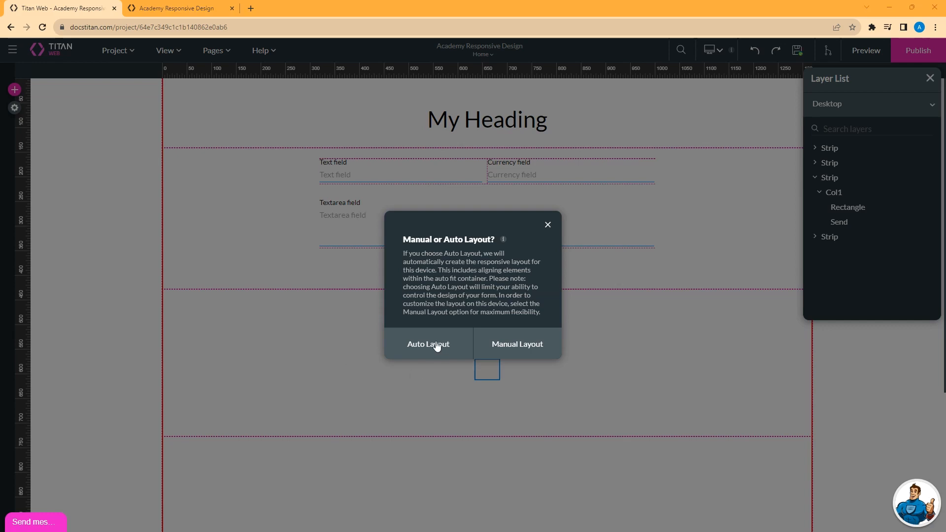
Choose Auto Layout for Tablet (S), then select the Send button and try dragging it.
click(436, 346)
click(363, 305)
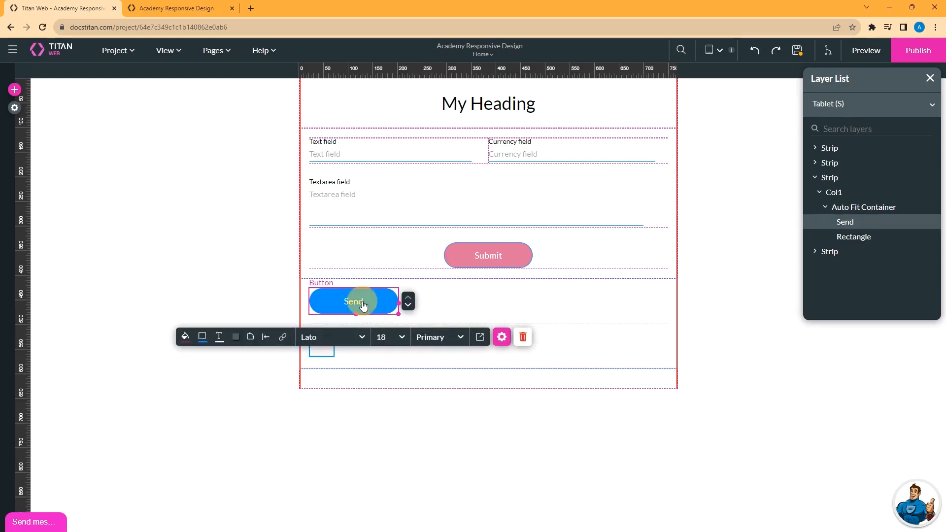
drag(361, 304, 394, 305)
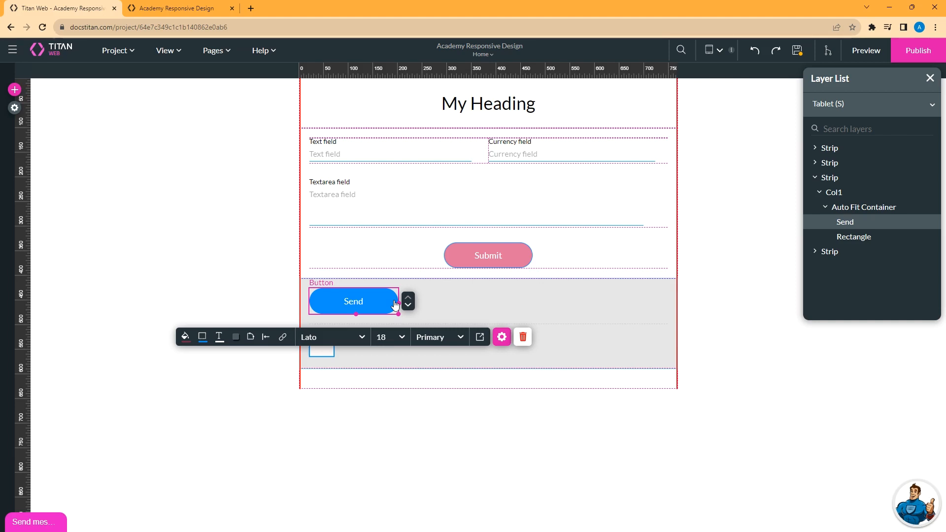
Reset the Tablet (S) styles, confirming with Yes, then pick Tablet (S) again.
click(718, 53)
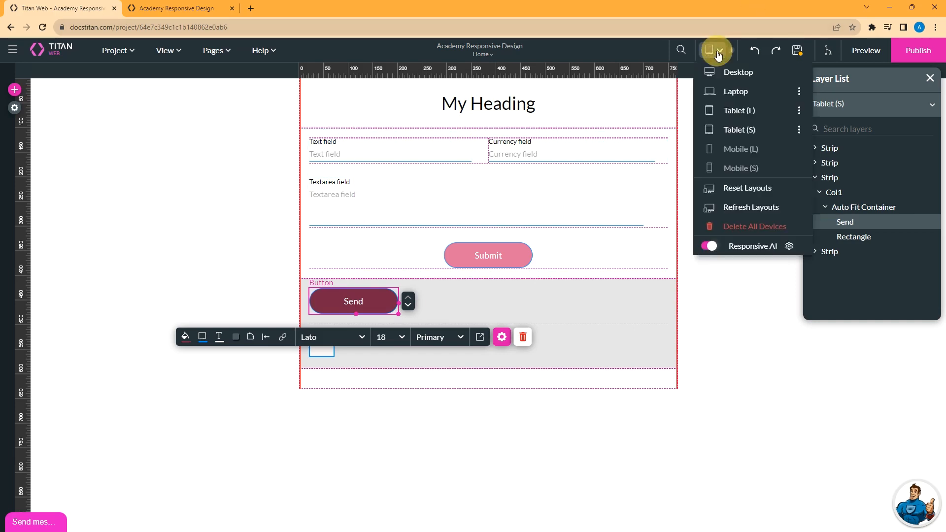
click(798, 130)
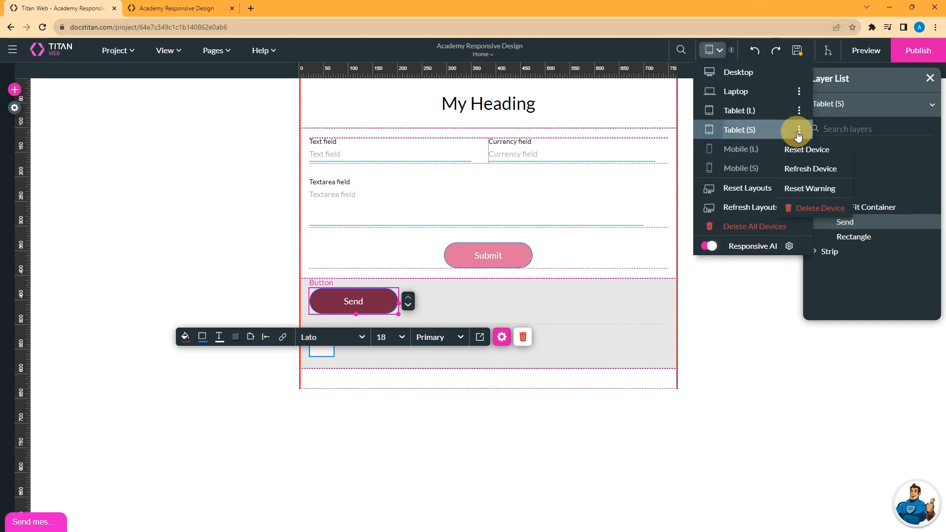
click(808, 192)
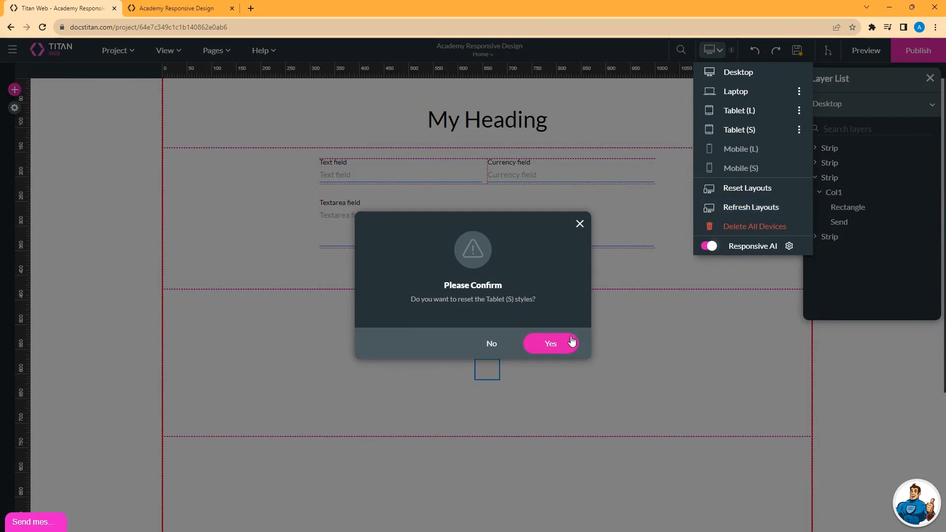
click(550, 343)
click(712, 49)
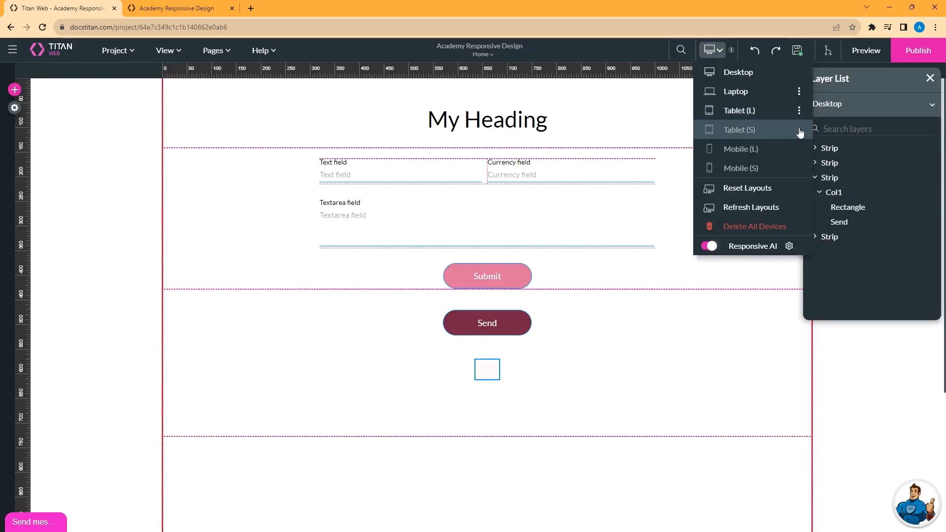
click(800, 131)
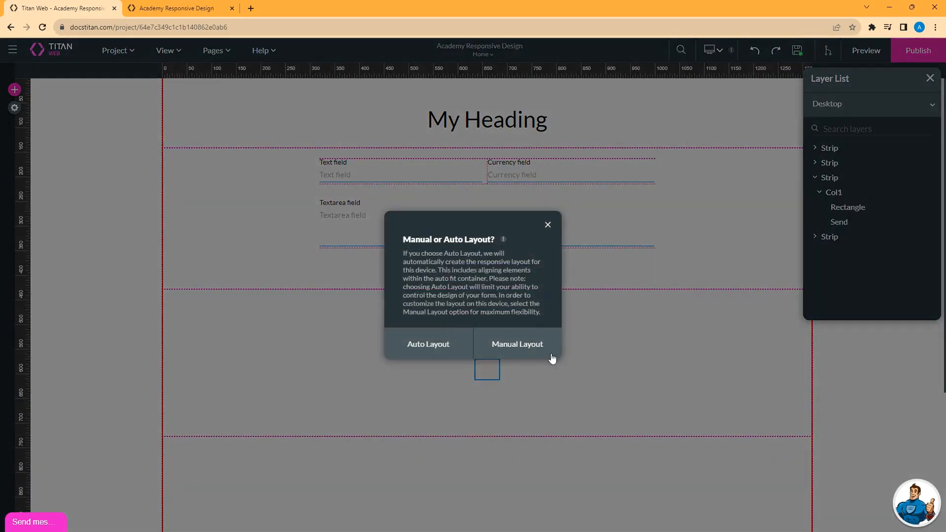
Switch Tablet (S) to manual layout and make the form strip about 76 px taller.
click(518, 344)
click(307, 230)
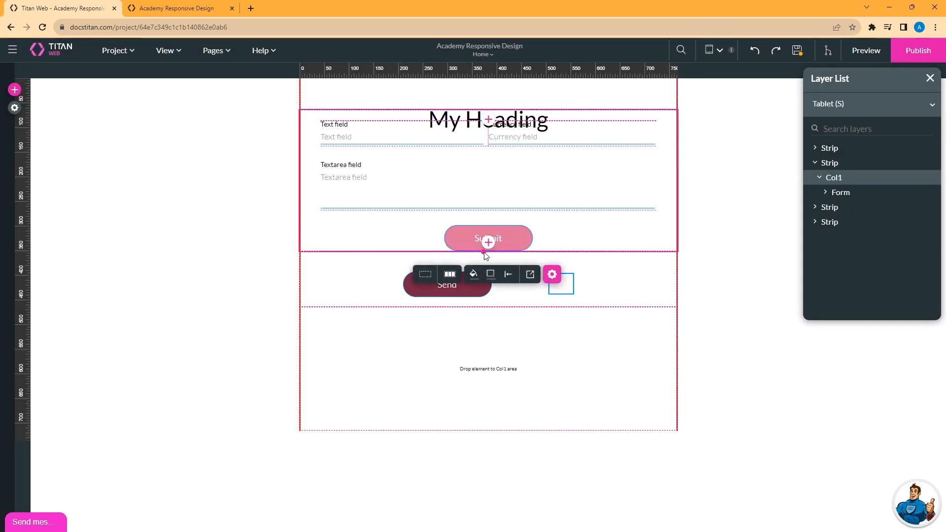
drag(484, 252, 484, 289)
click(442, 238)
click(411, 241)
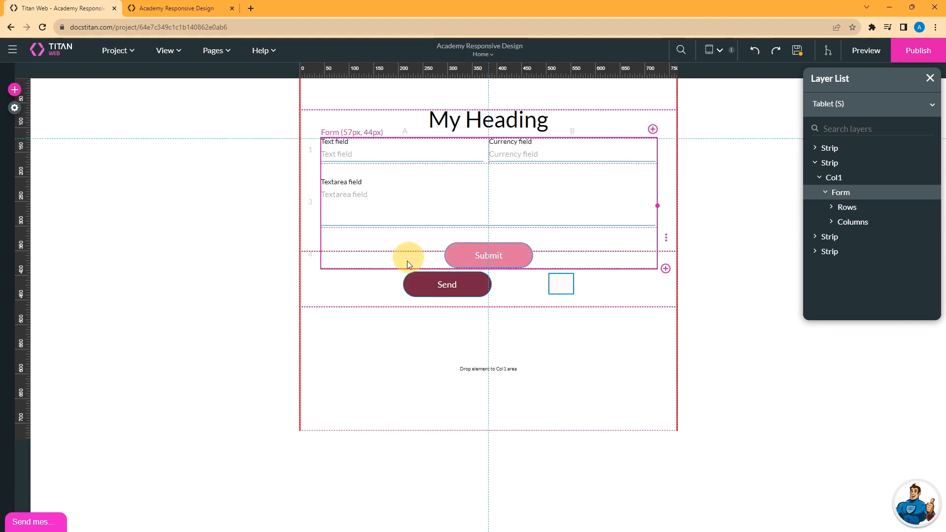
Place the Send button on the left and the small rectangle on the right in the lower strip.
click(422, 342)
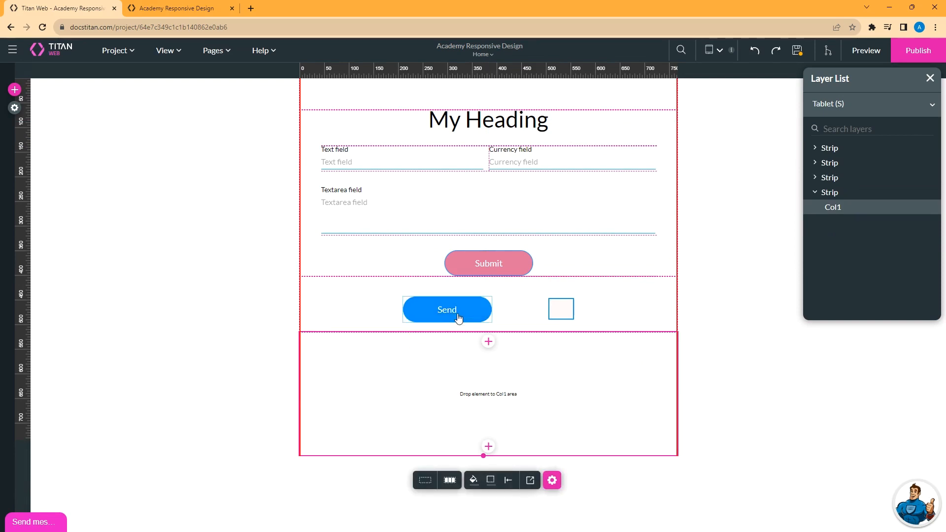
drag(458, 311, 414, 310)
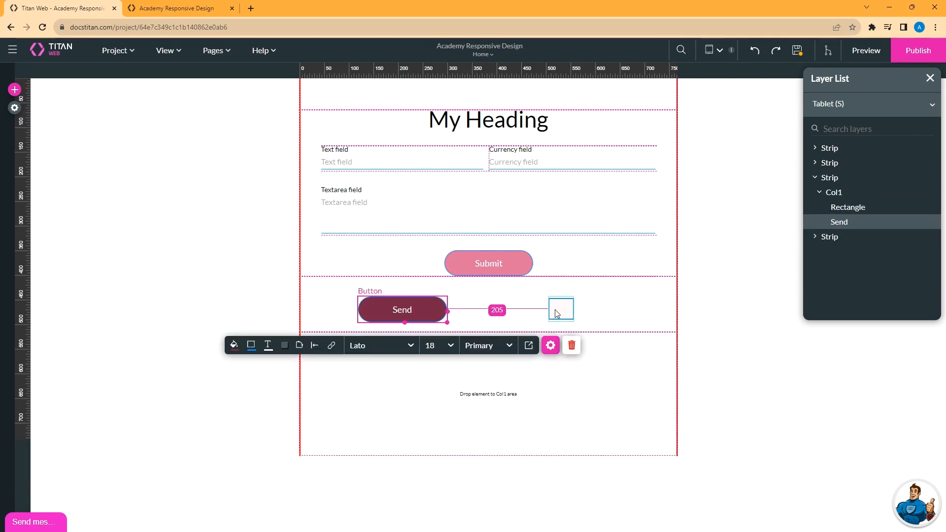
drag(557, 310, 609, 311)
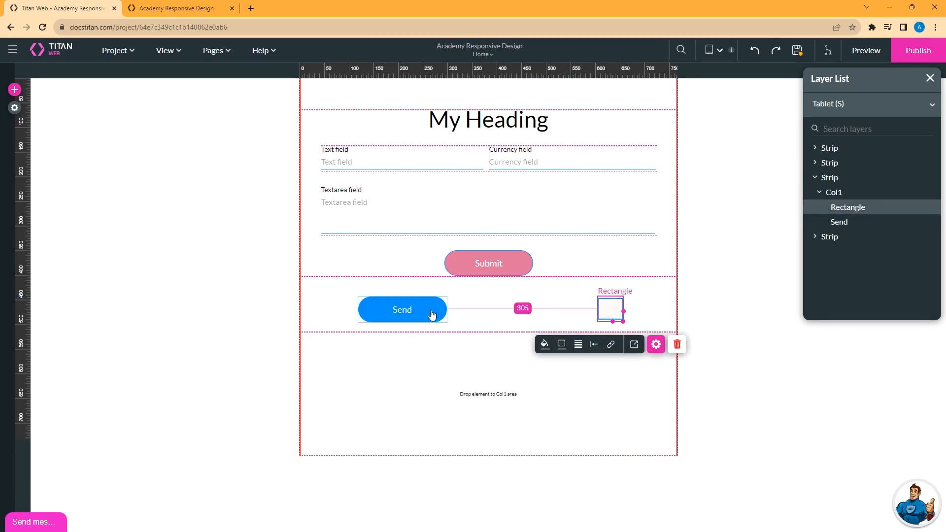
click(432, 314)
click(615, 315)
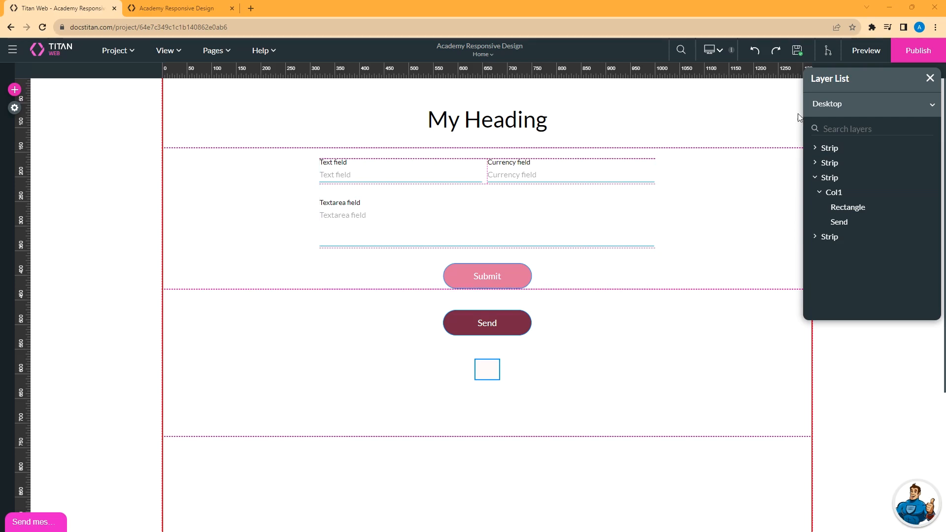
click(719, 50)
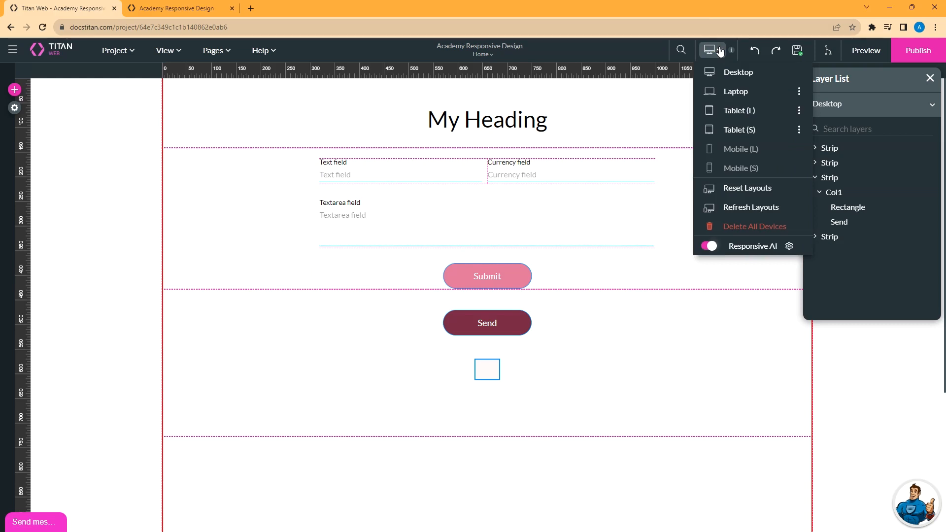
click(726, 92)
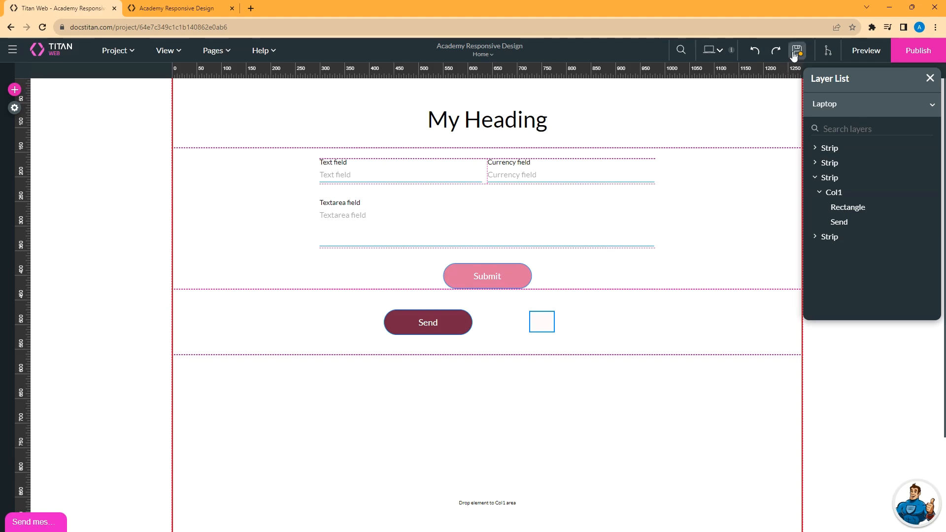
click(714, 50)
click(726, 69)
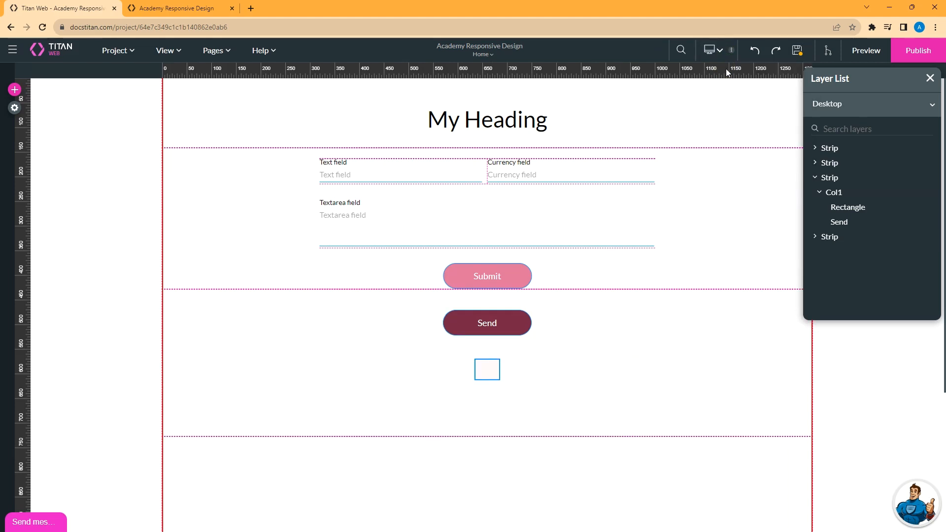
Give the Desktop Send button a green fill and left-align it in its strip.
click(487, 323)
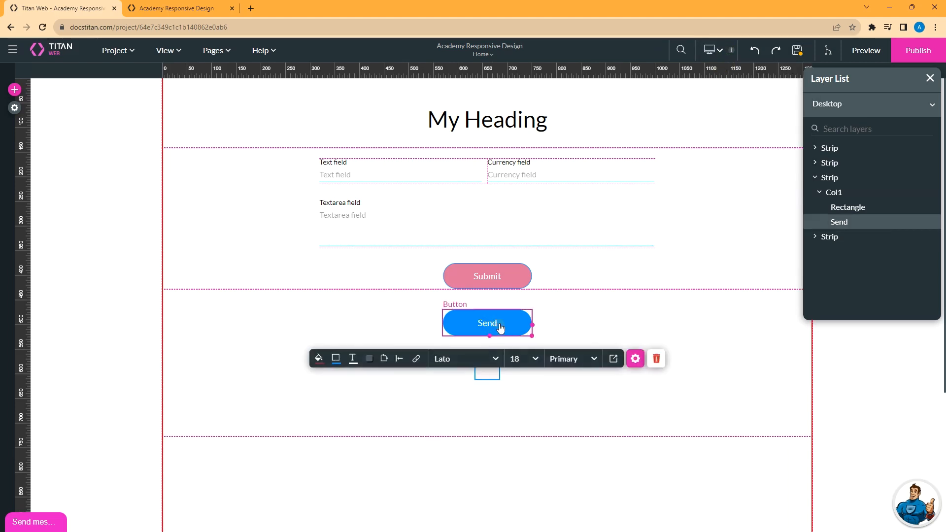
click(319, 359)
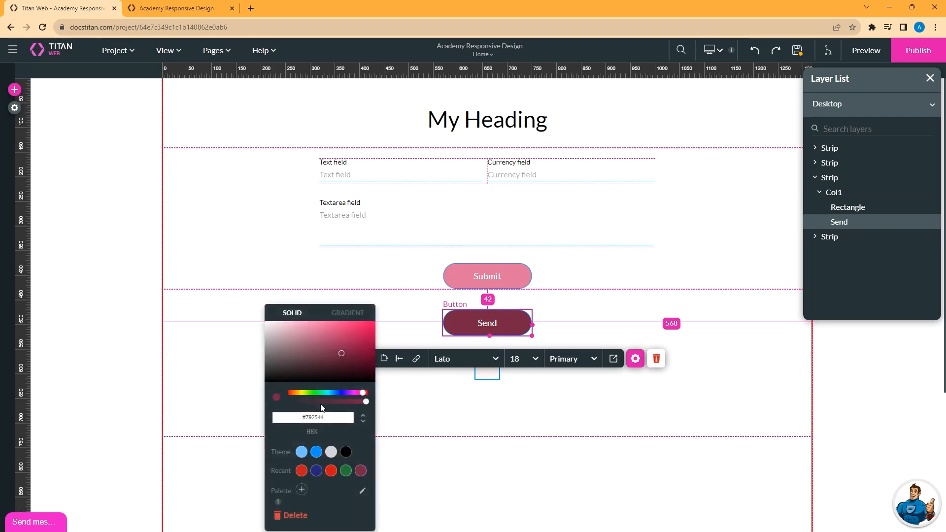
click(317, 393)
click(412, 325)
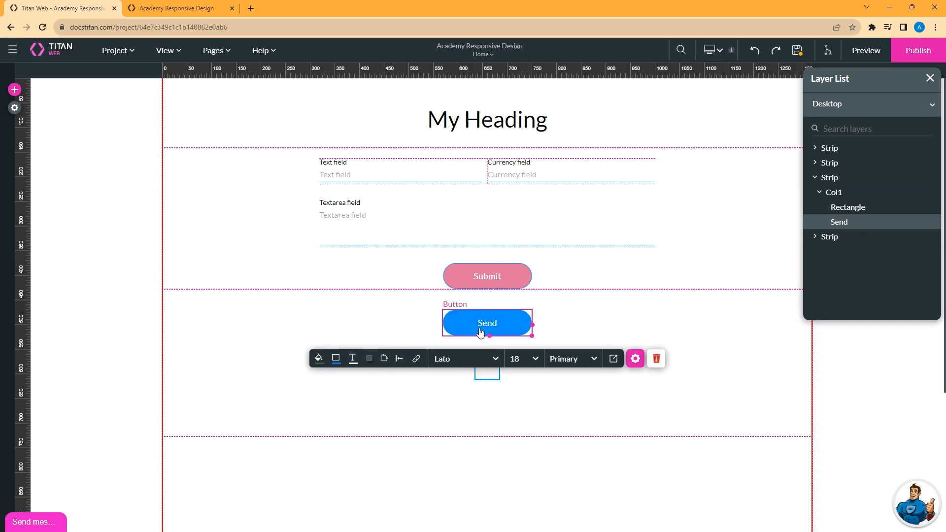
click(399, 359)
click(405, 375)
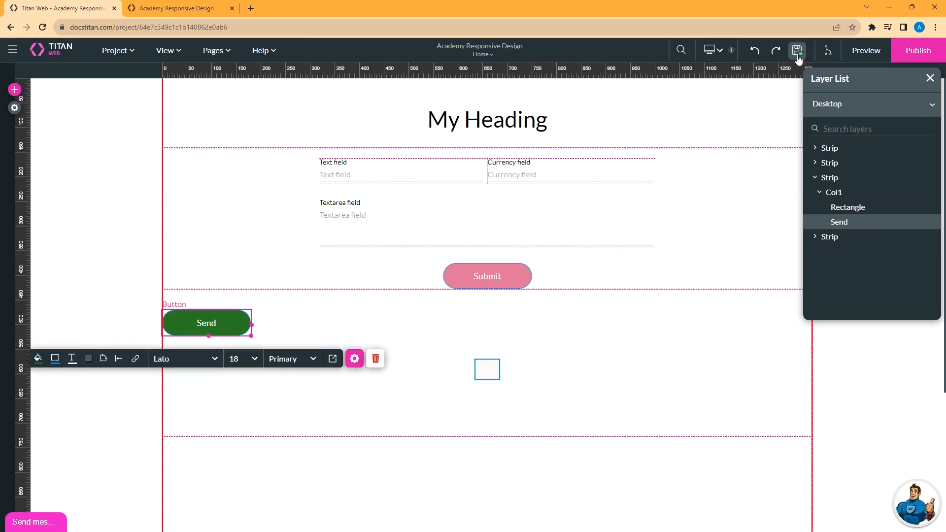
Preview the Laptop layout, then return to Desktop and save the page.
click(722, 54)
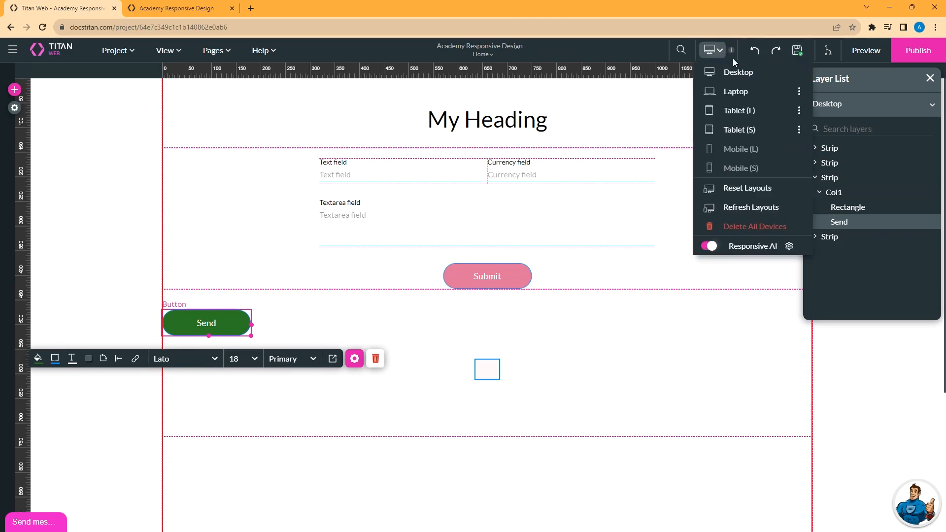
click(739, 93)
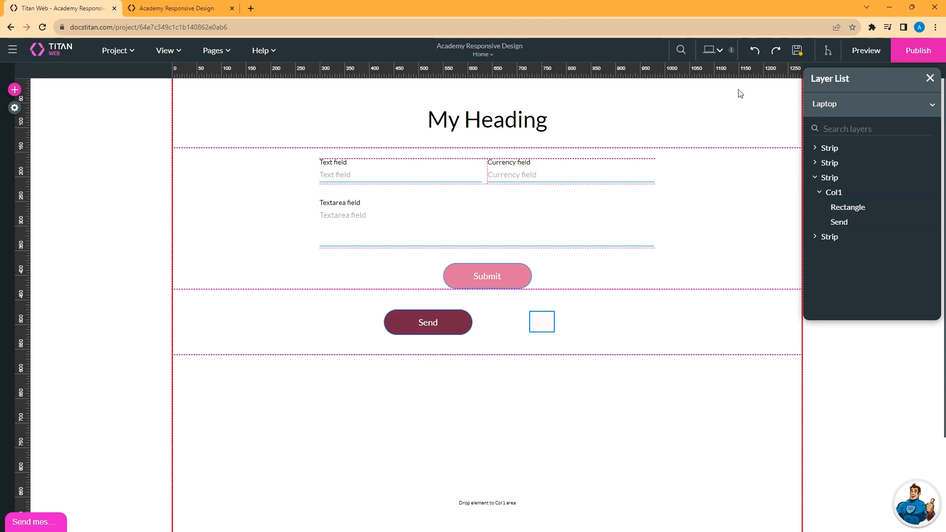
click(712, 50)
click(720, 71)
click(797, 50)
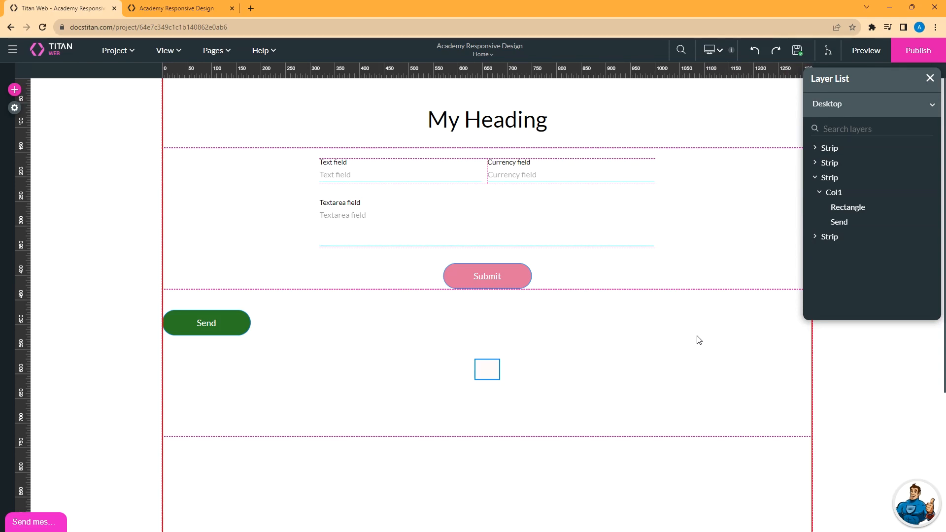
Add a new strip below the bottom strip and drag its edge up to shorten it.
scroll(696, 339, down, 4)
click(637, 344)
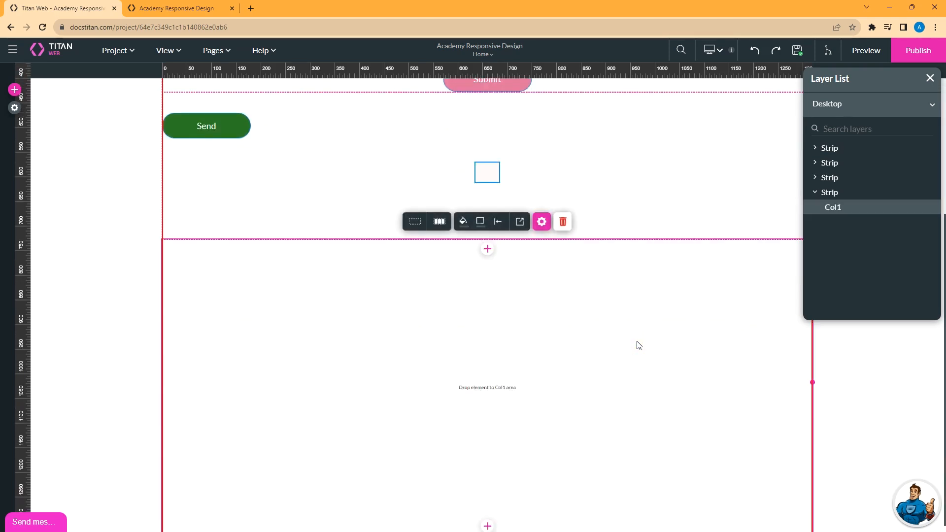
scroll(539, 501, down, 1)
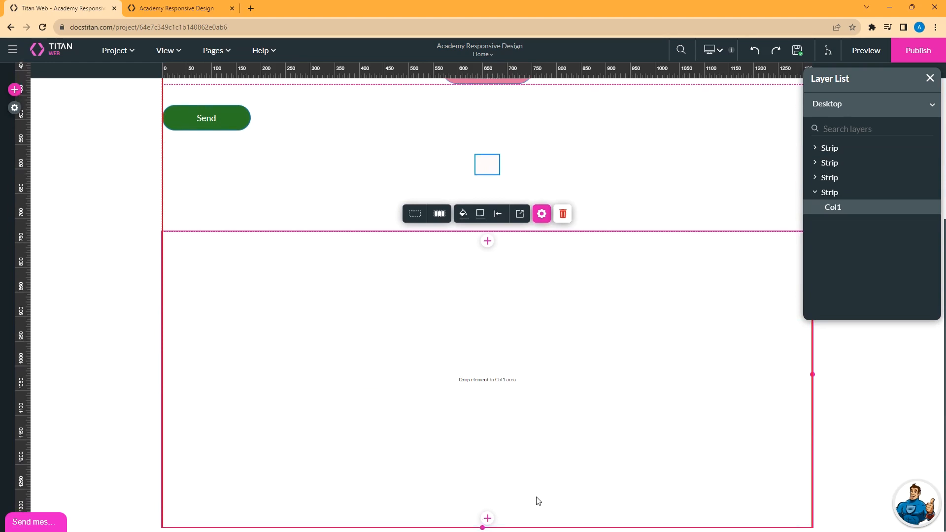
click(487, 518)
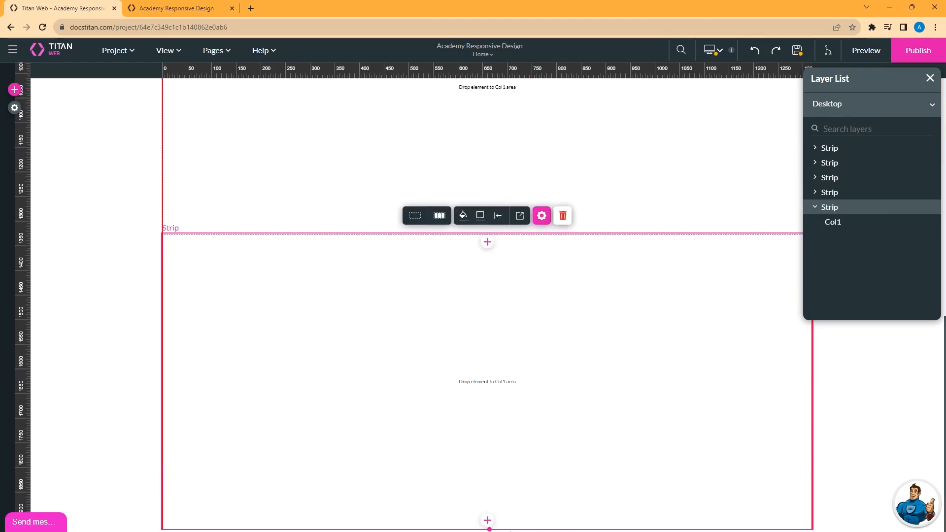
drag(489, 526, 495, 354)
scroll(495, 354, up, 4)
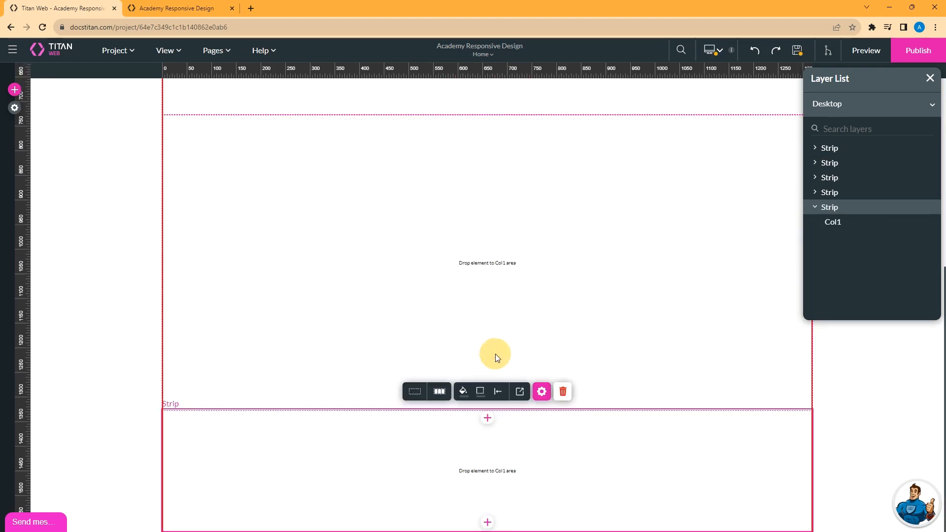
Split the new strip into two columns by adding a column before the existing one.
right_click(320, 205)
mouse_move(432, 215)
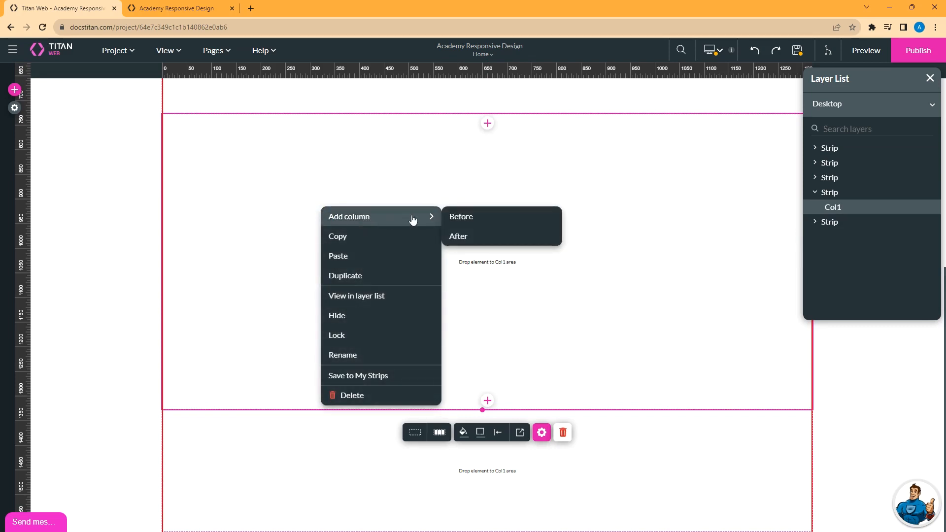
click(477, 218)
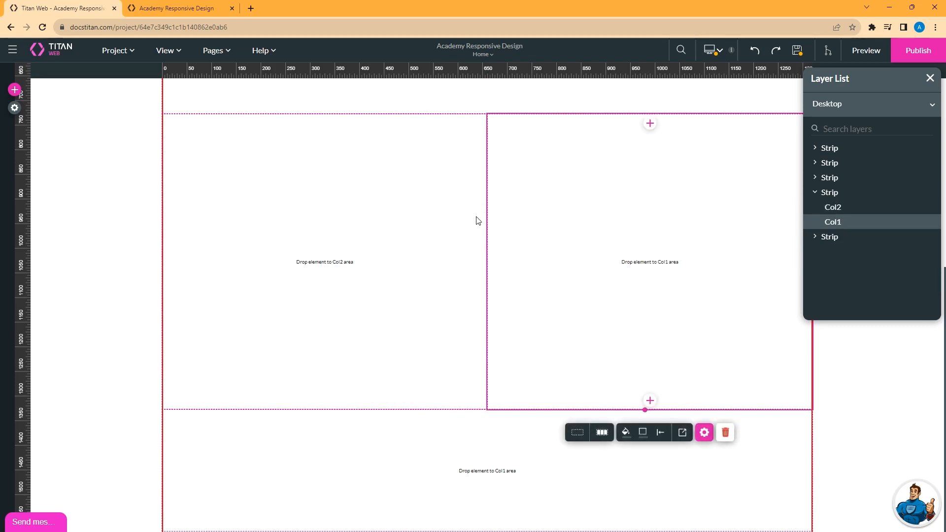
click(14, 90)
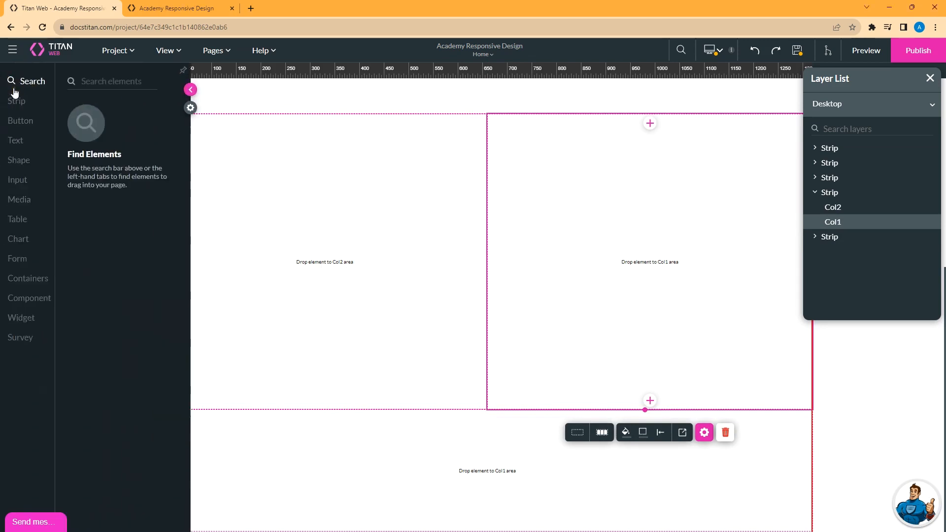
Drag a star shape into the left column Col2, save, and clear the notification.
click(20, 160)
drag(113, 136, 217, 146)
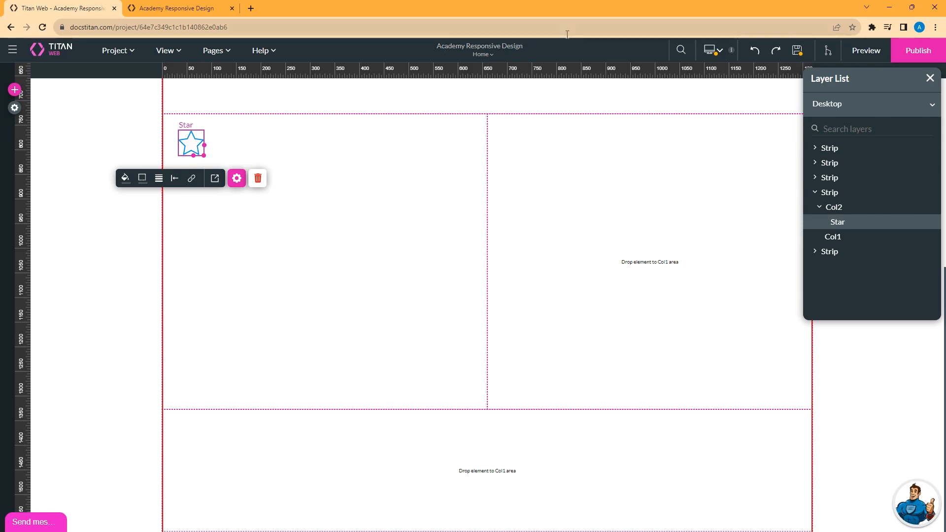
click(797, 51)
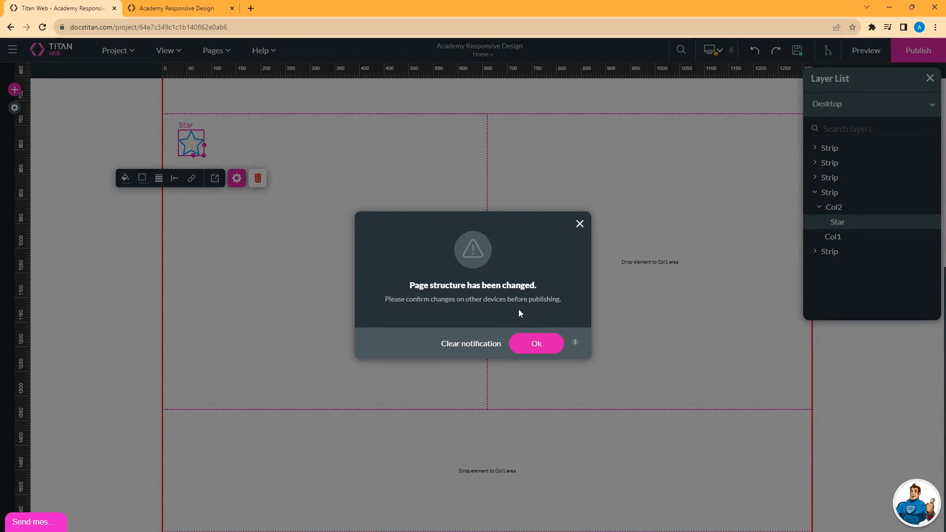
click(471, 343)
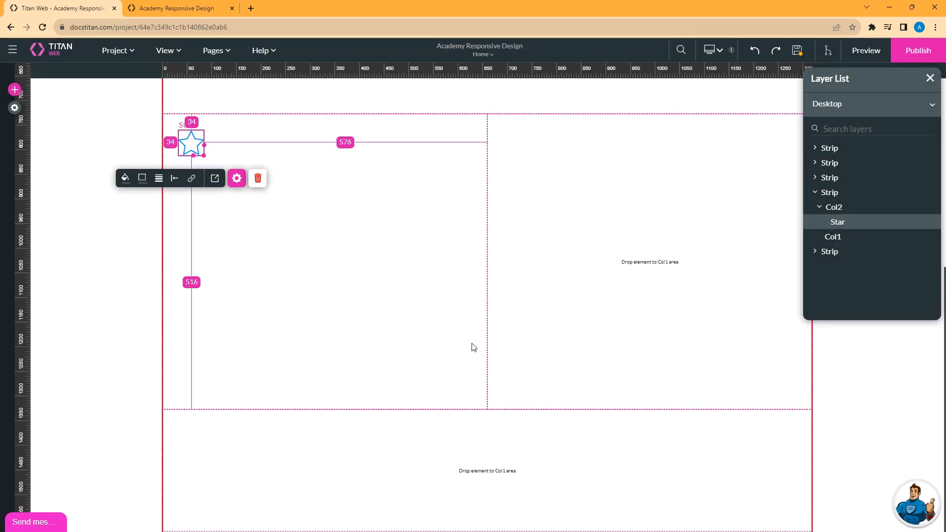
click(719, 51)
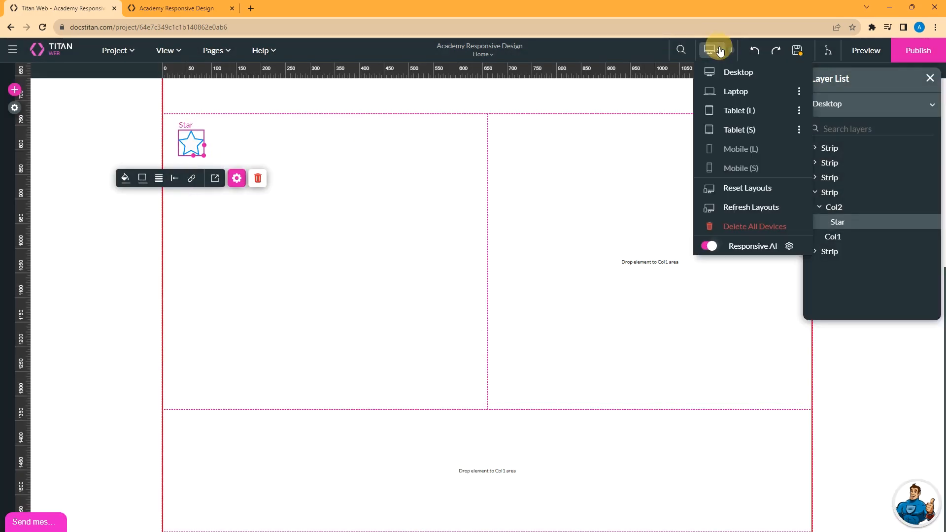
Check the Laptop layout, then delete the star from Col2 in the Desktop layout.
click(744, 92)
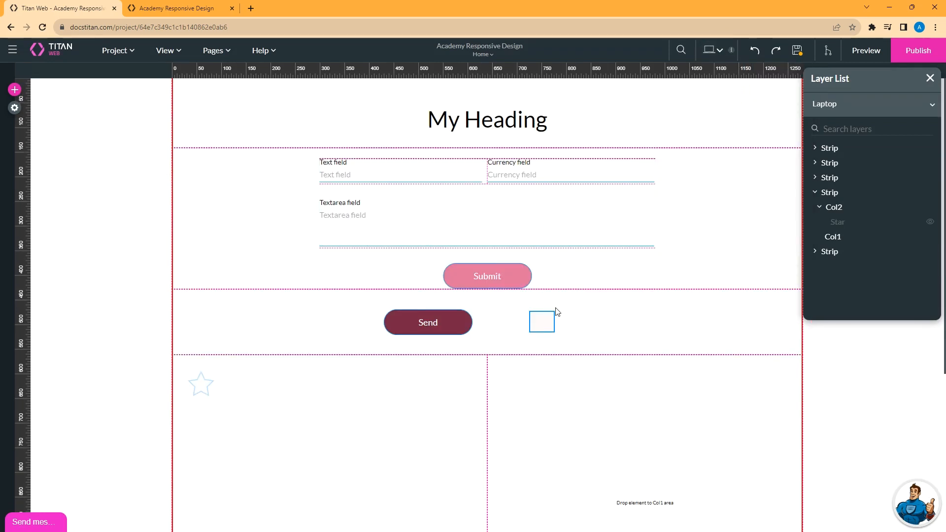
scroll(557, 311, down, 5)
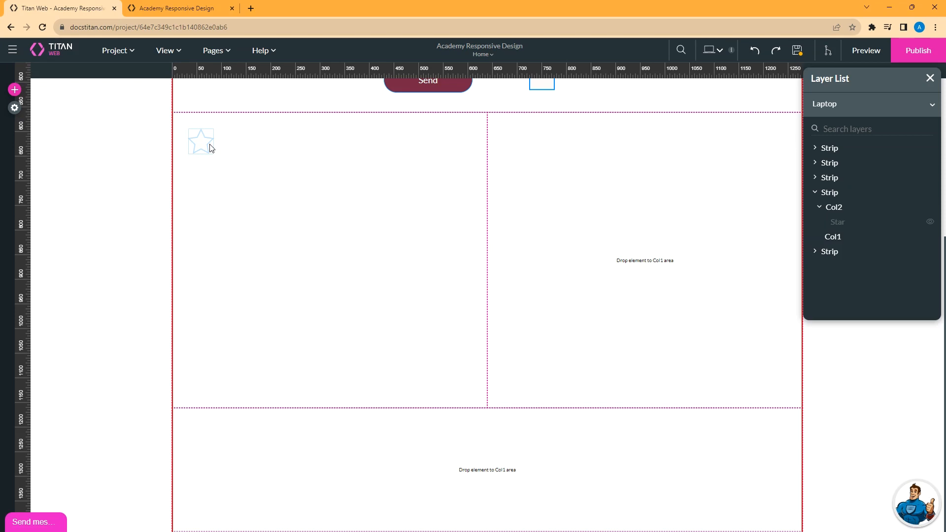
click(722, 53)
click(730, 75)
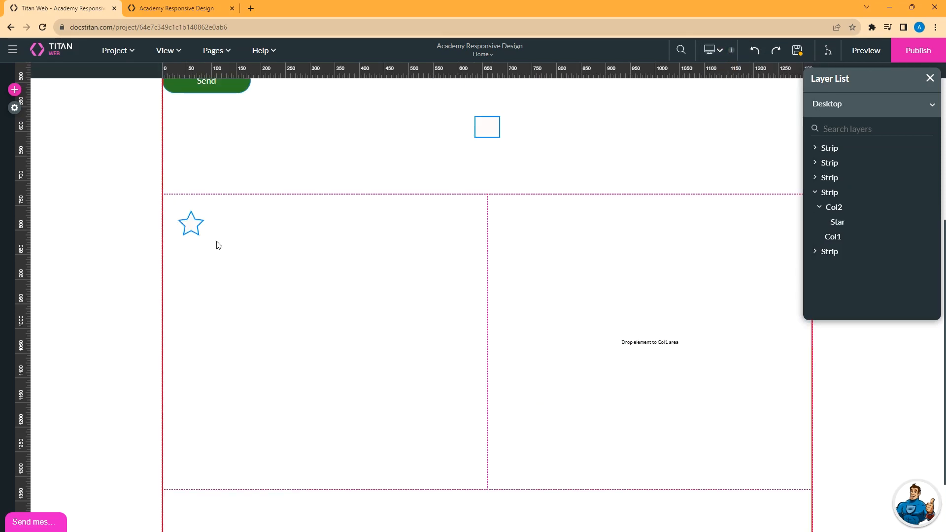
click(188, 226)
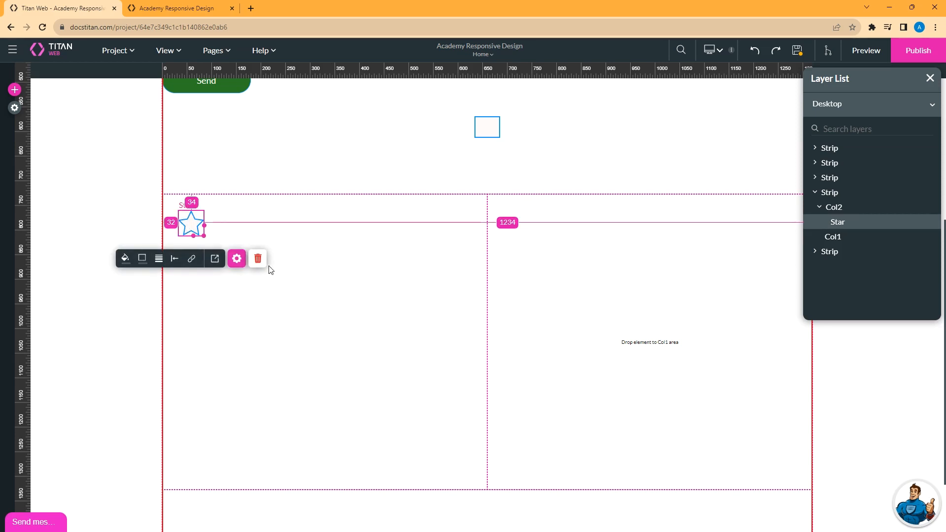
click(258, 258)
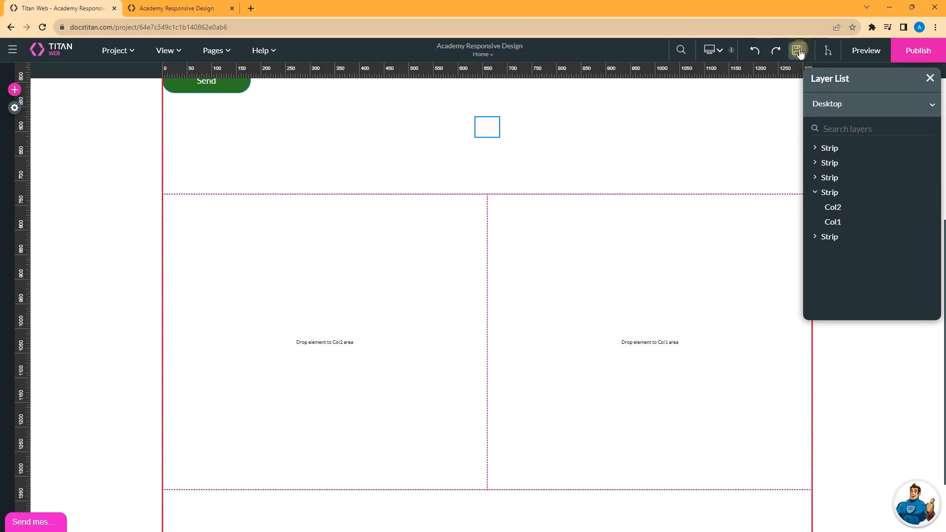
Confirm the Laptop layout shows both columns empty, then return to Desktop.
click(714, 50)
click(731, 91)
scroll(290, 340, down, 5)
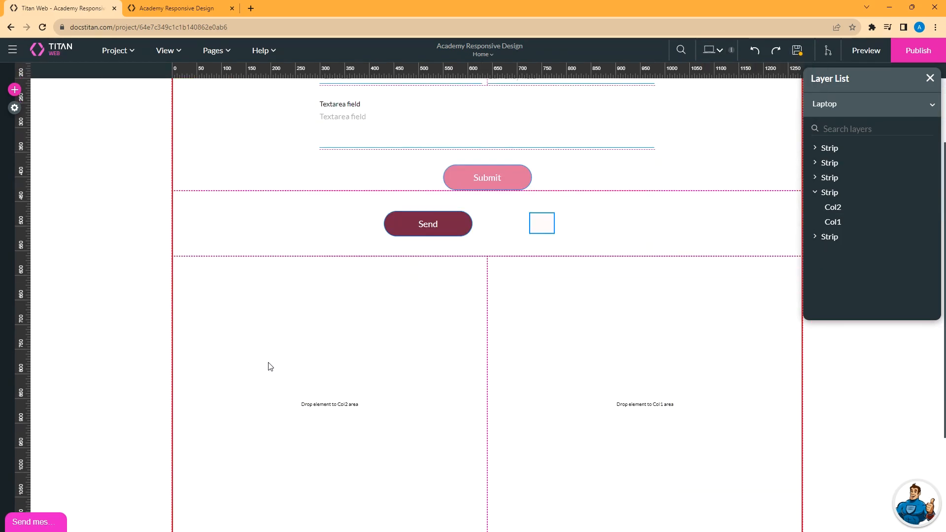
scroll(281, 327, up, 1)
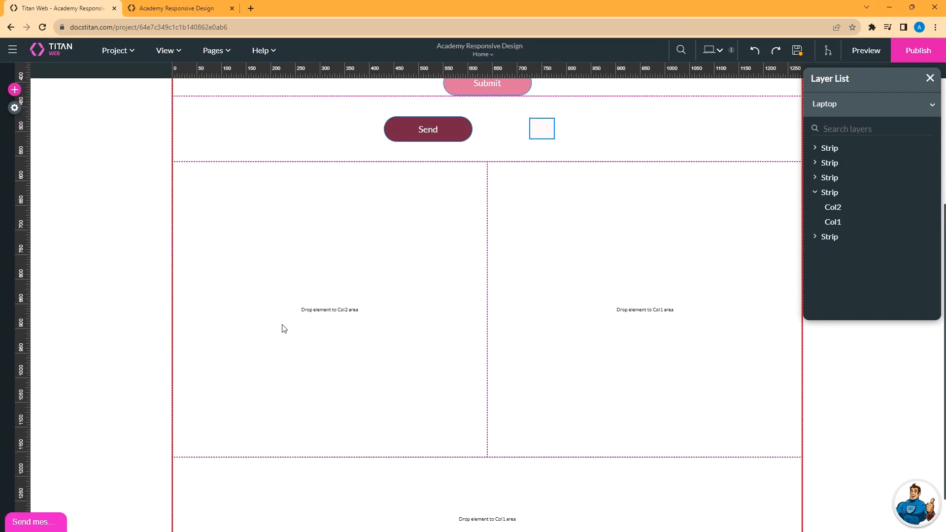
click(715, 50)
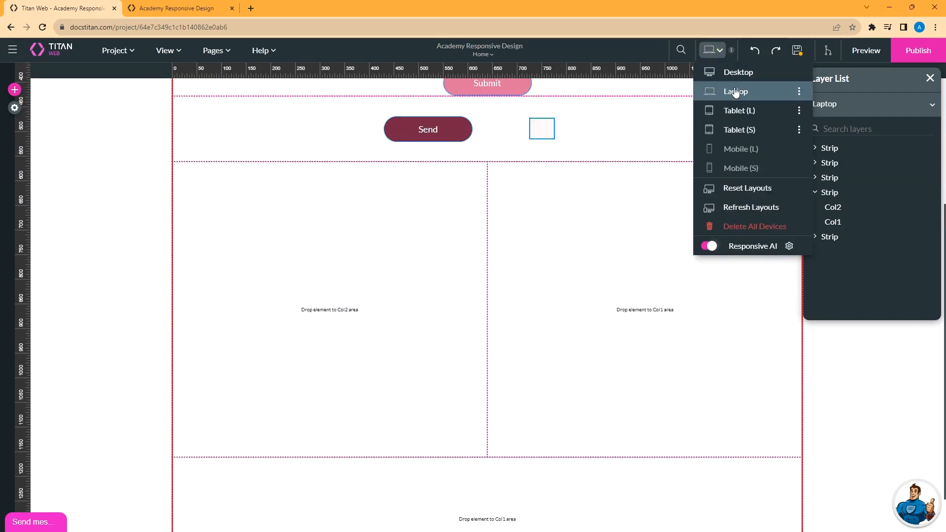
click(737, 74)
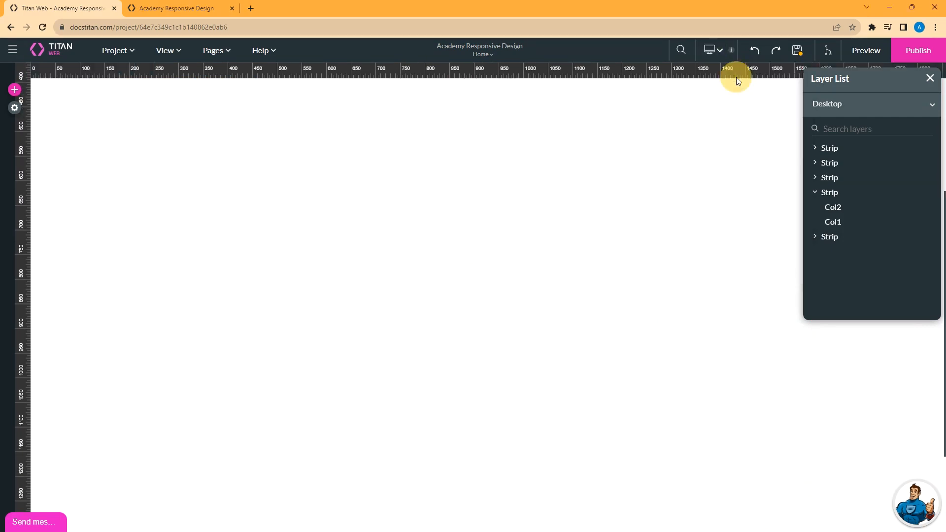
Drag a heart shape from the Shape library into Col2 and save the project.
click(15, 89)
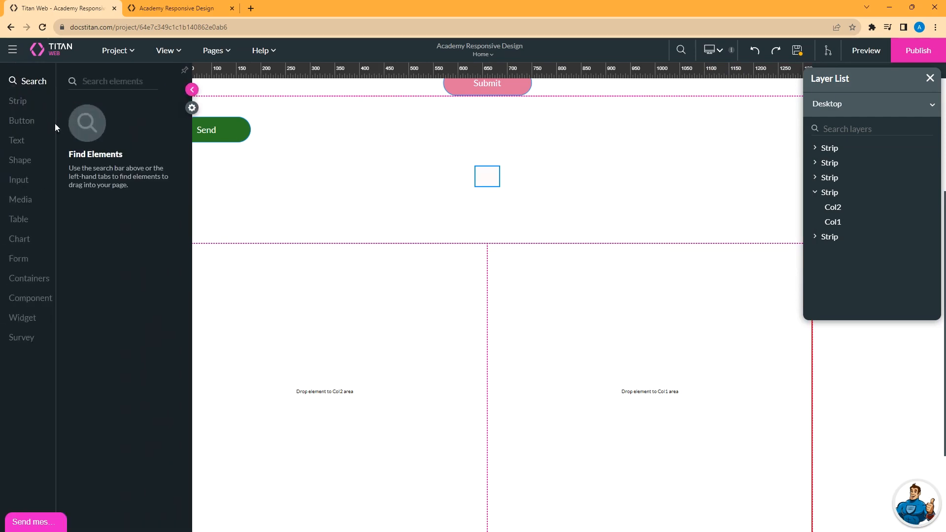
click(21, 160)
drag(112, 163, 197, 269)
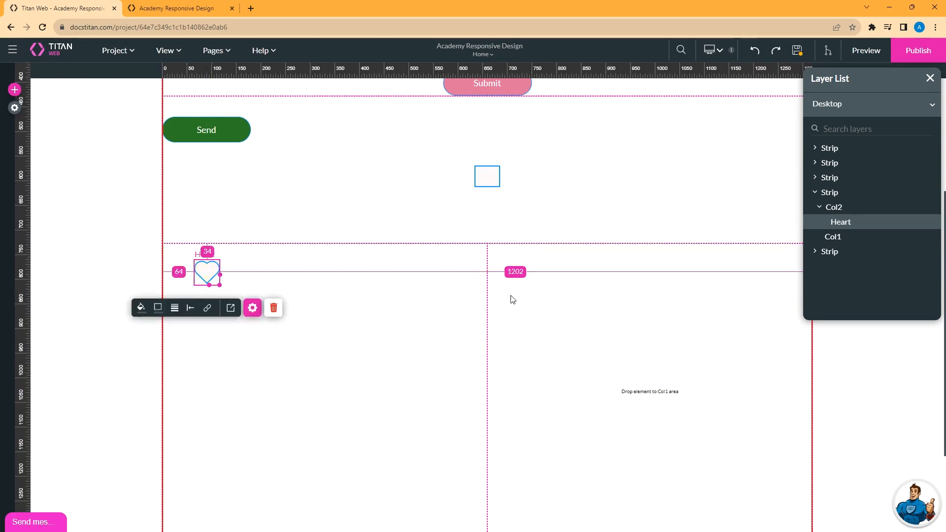
click(804, 52)
In the Laptop layout, toggle the Heart layer's eye icon so the heart ends up hidden.
click(720, 51)
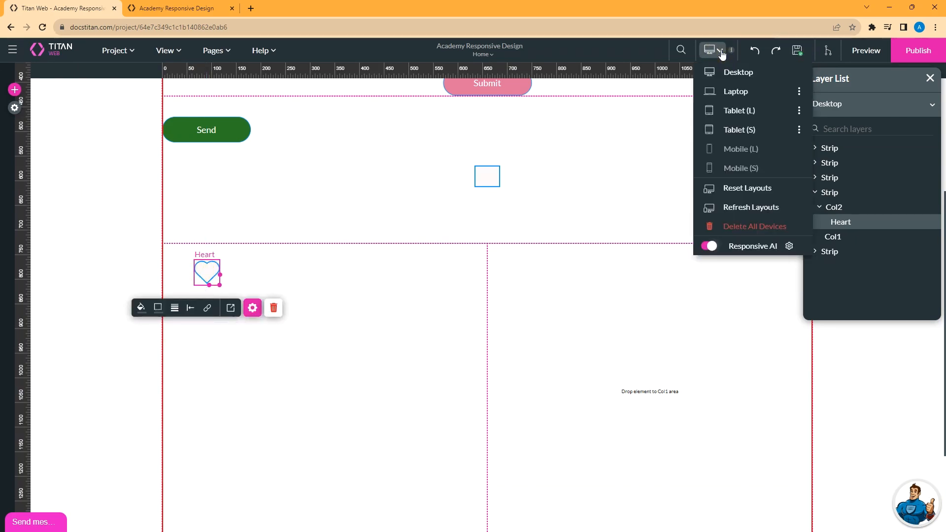
click(736, 91)
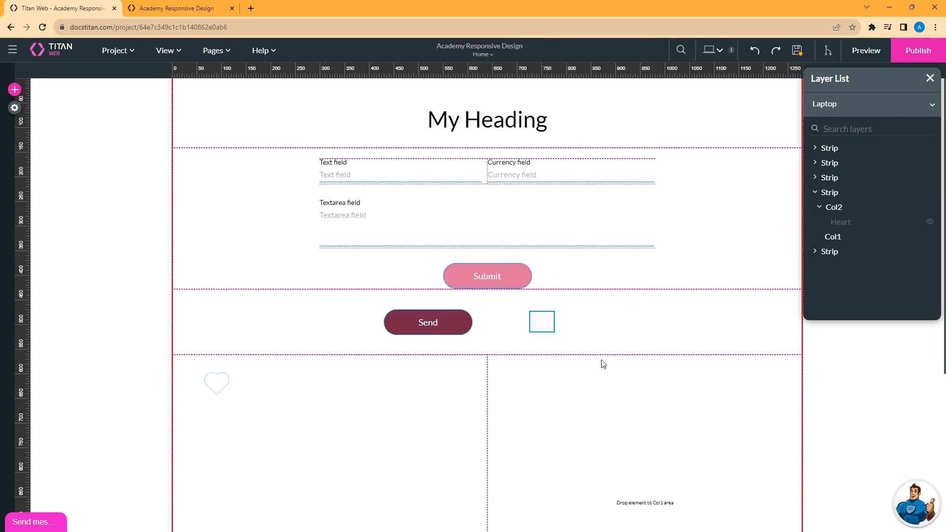
click(215, 387)
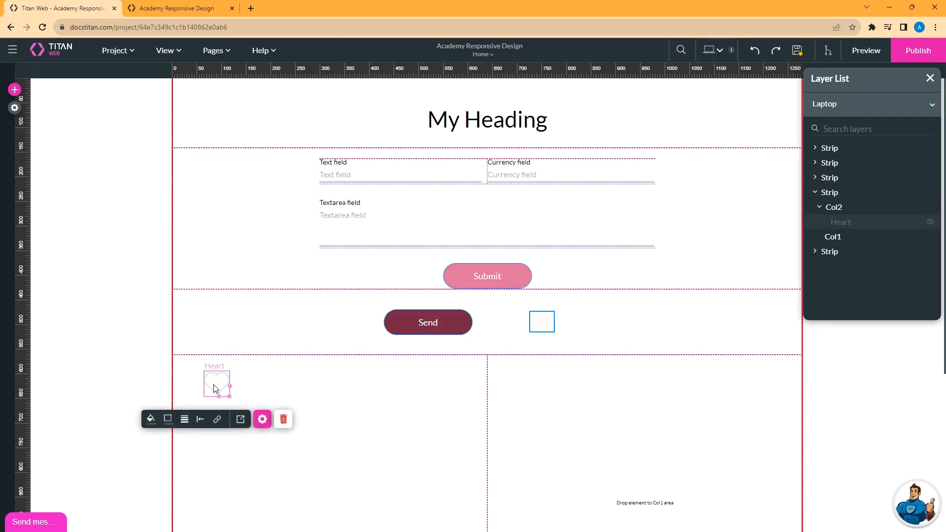
click(179, 50)
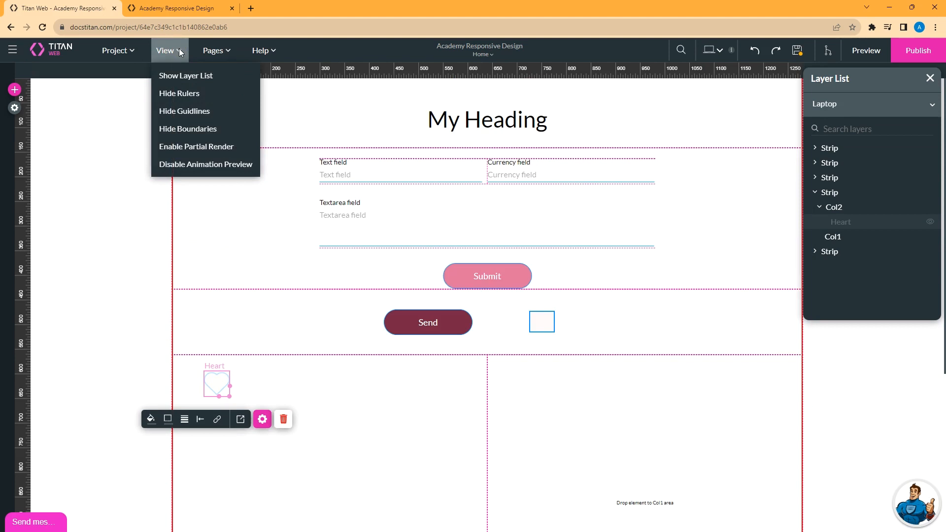
click(177, 76)
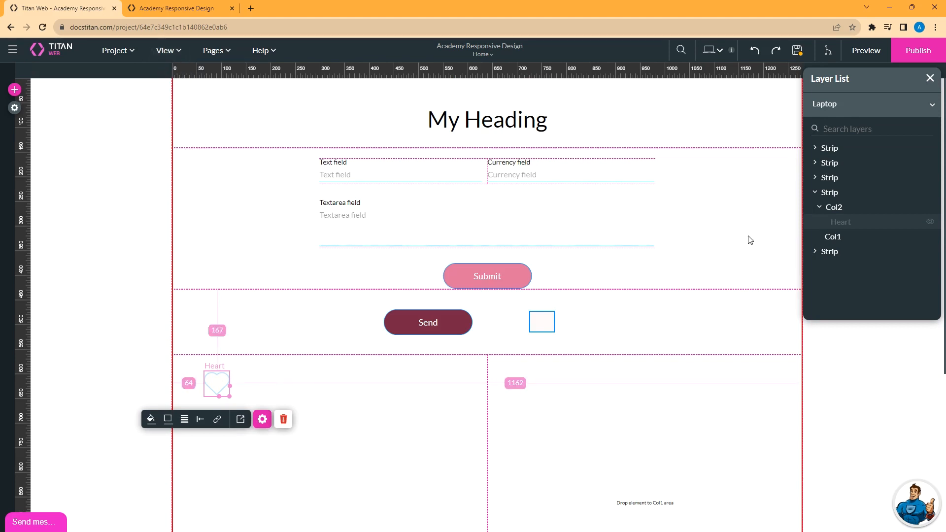
click(932, 226)
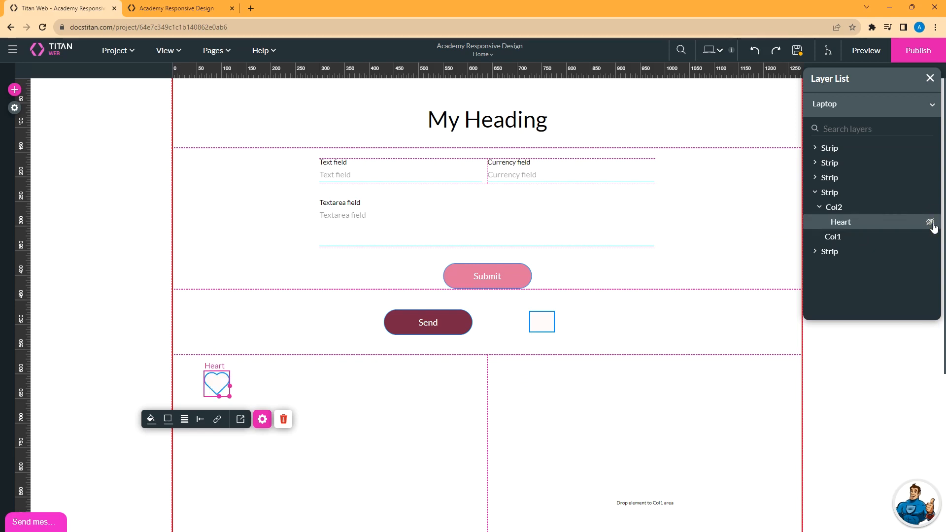
click(932, 224)
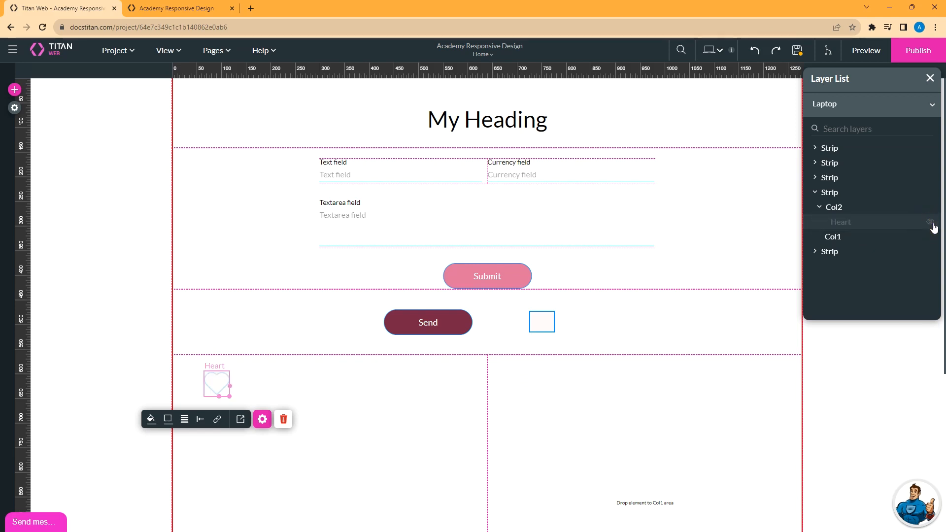
click(932, 224)
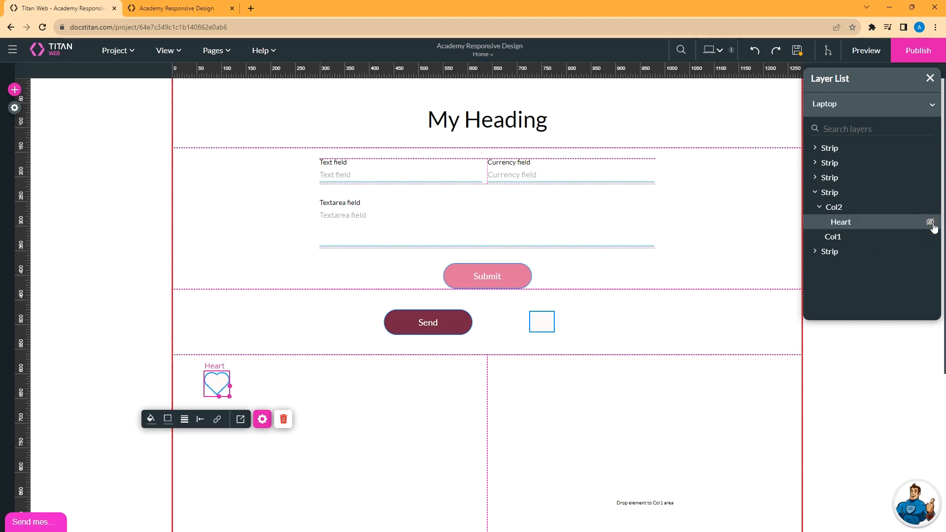
click(932, 224)
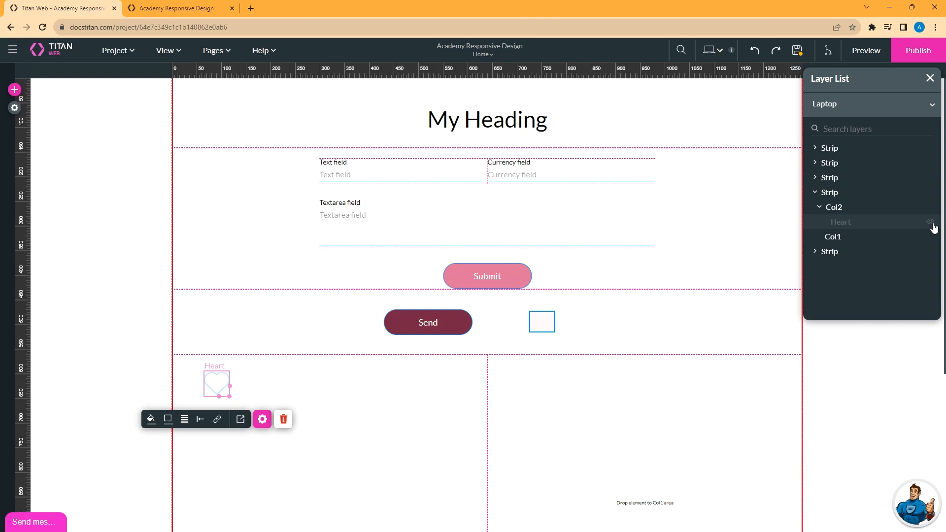
click(714, 49)
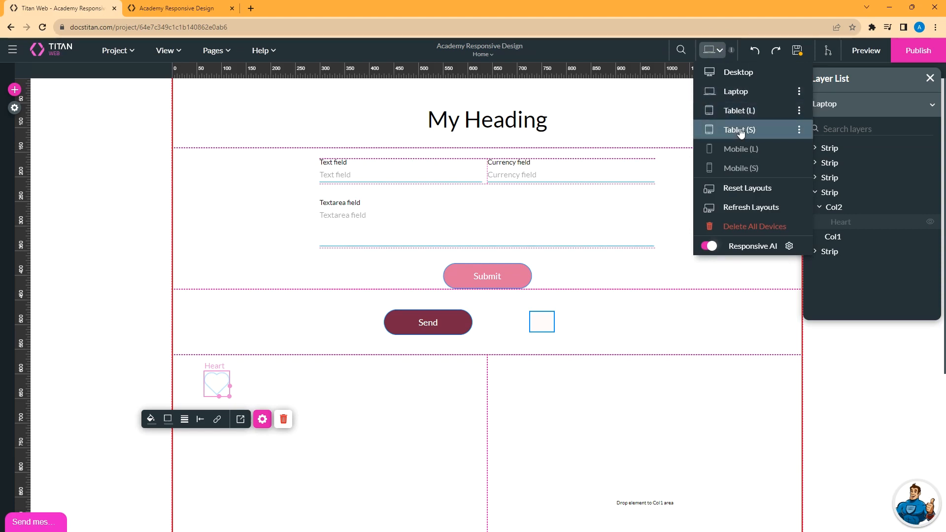
Create the Mobile (L) layout with Auto Layout, stacking the heart below Send.
click(751, 149)
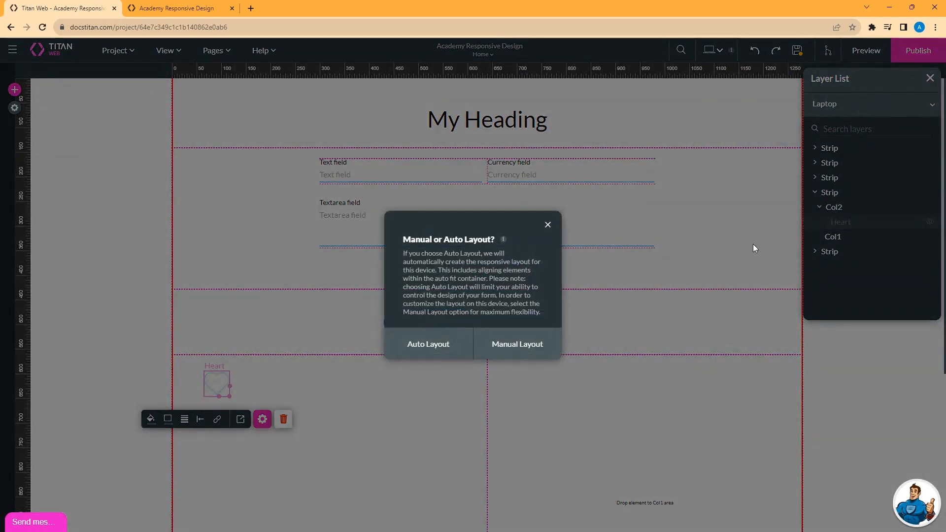
click(438, 347)
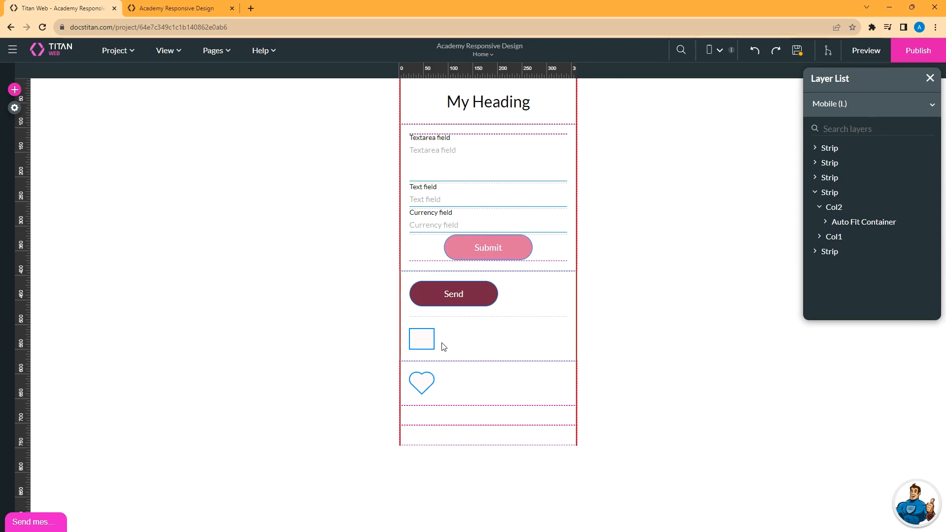
click(715, 49)
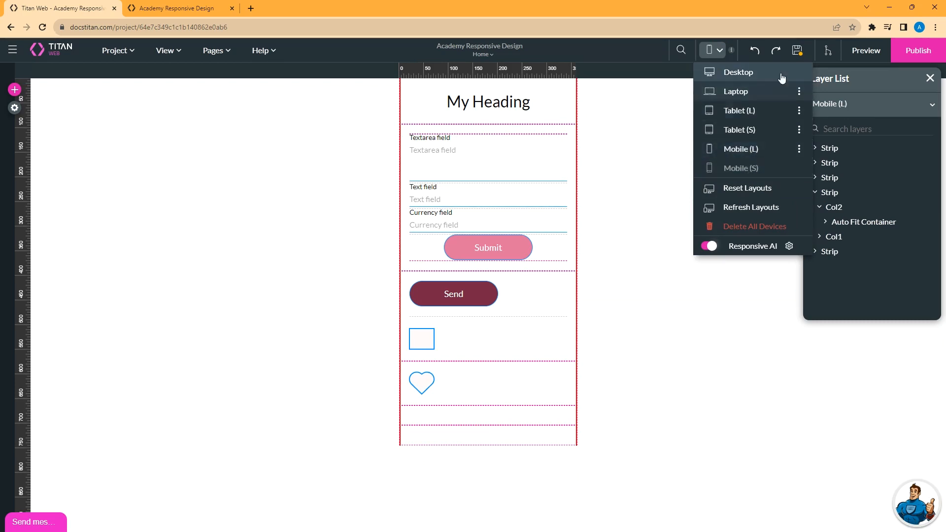
Save, return to the Desktop layout, save again, and switch Responsive AI off.
click(796, 50)
click(720, 51)
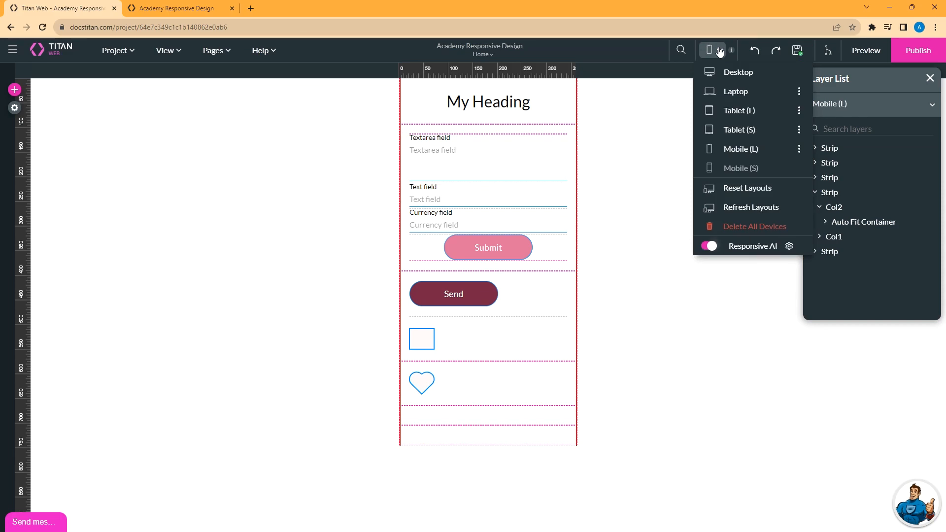
click(741, 72)
click(797, 52)
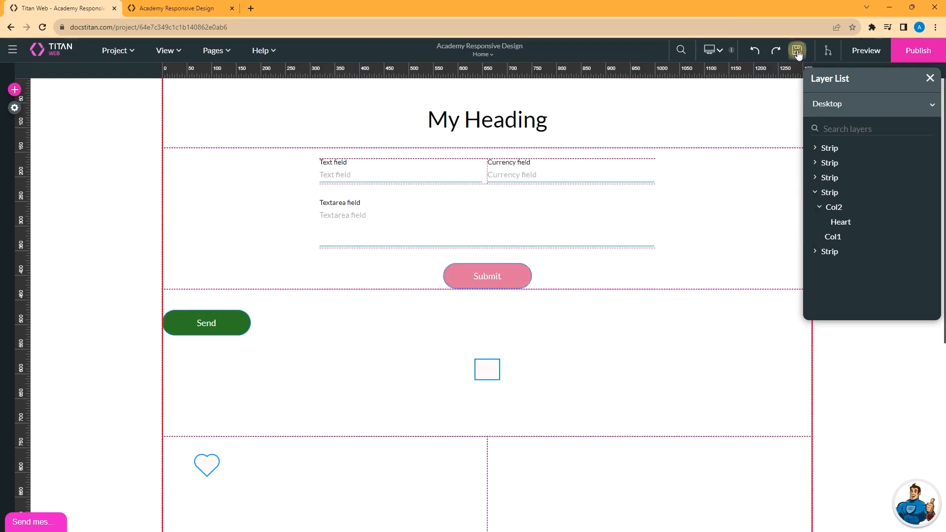
click(718, 51)
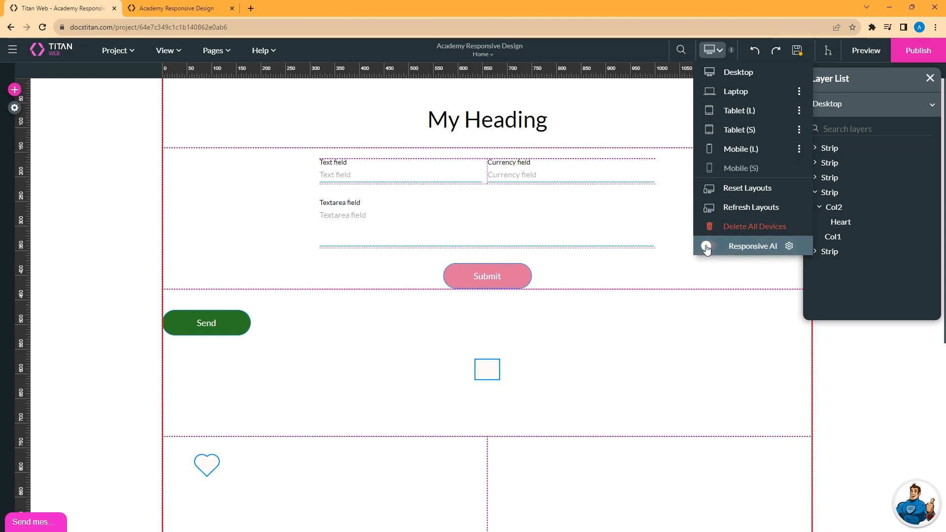
click(708, 246)
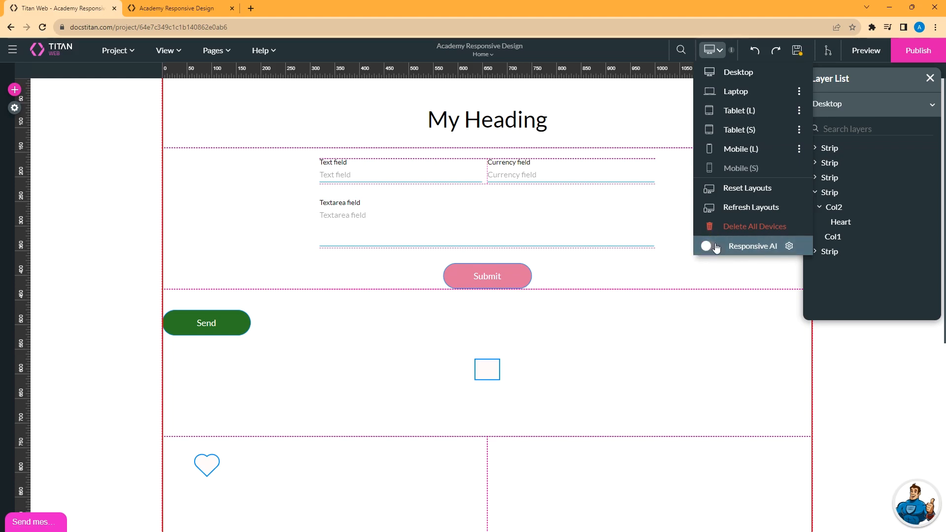